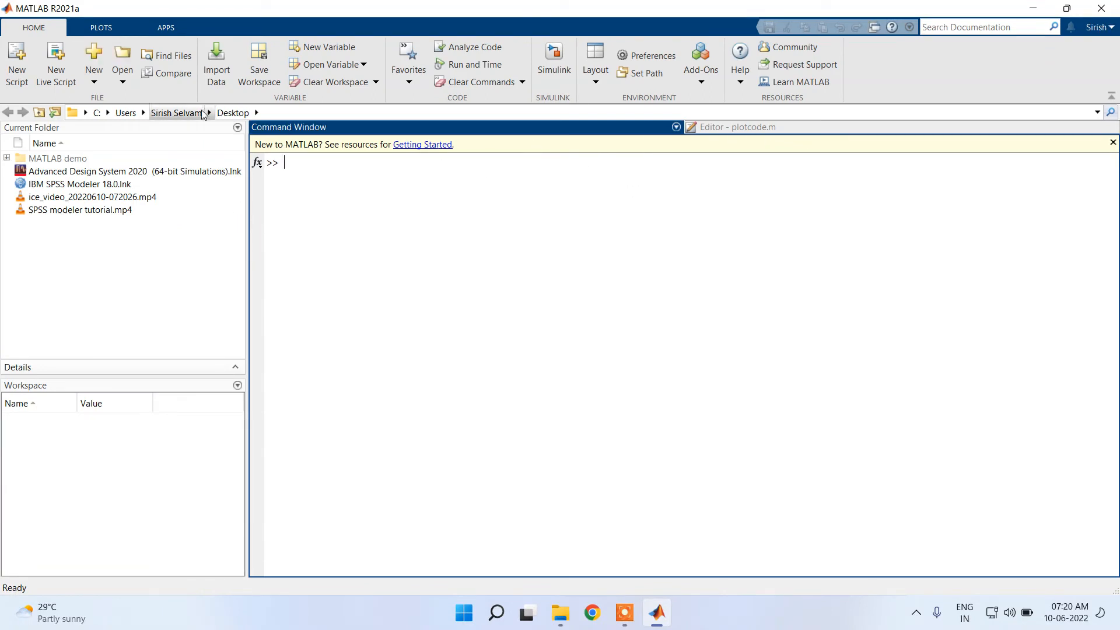
Check which data files the MATLAB demo folder on the desktop contains, and return to MATLAB.
left_click(1097, 113)
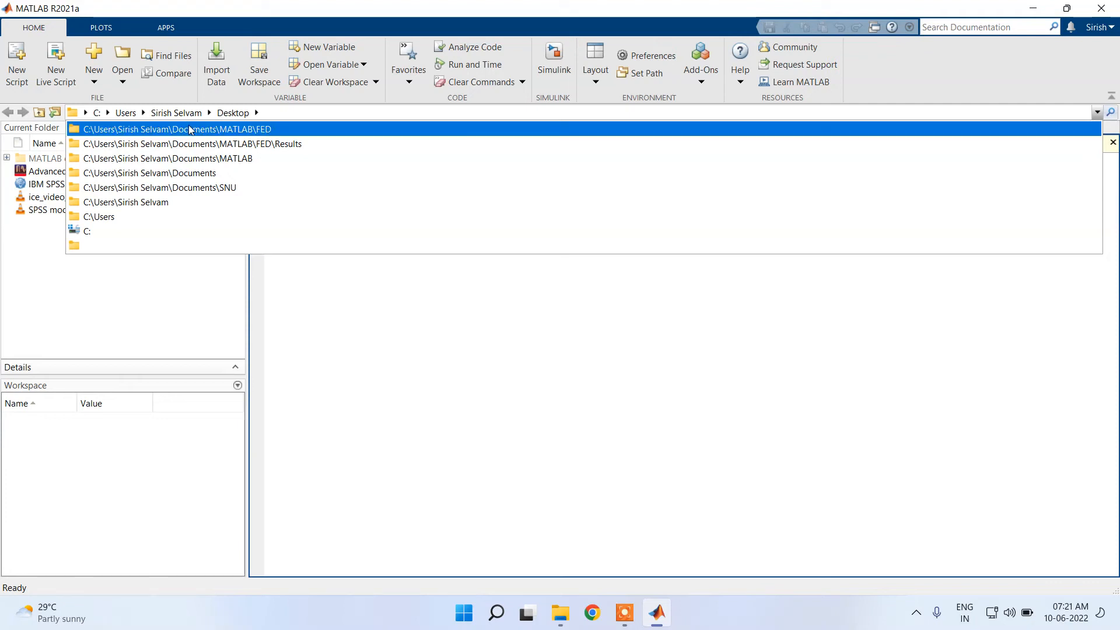
left_click(672, 360)
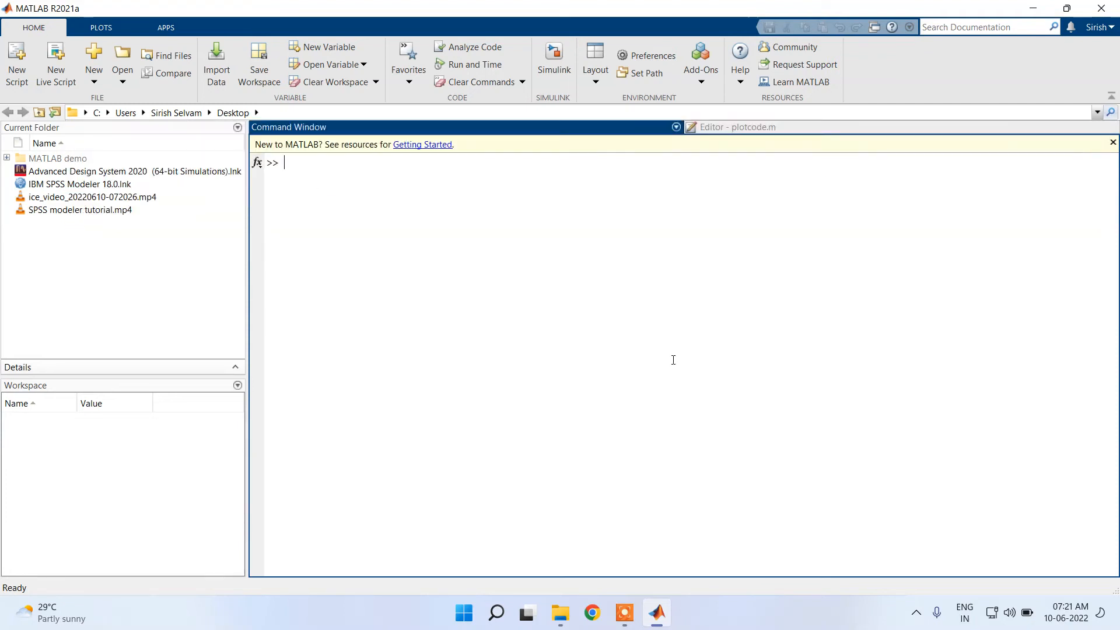
left_click(1038, 8)
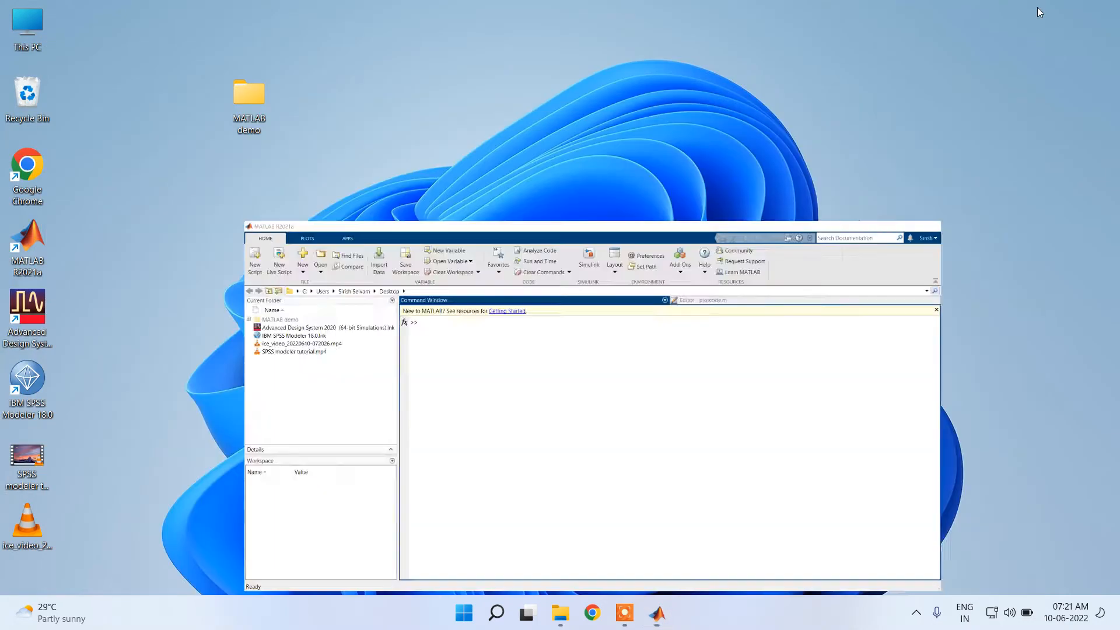
double_click(261, 107)
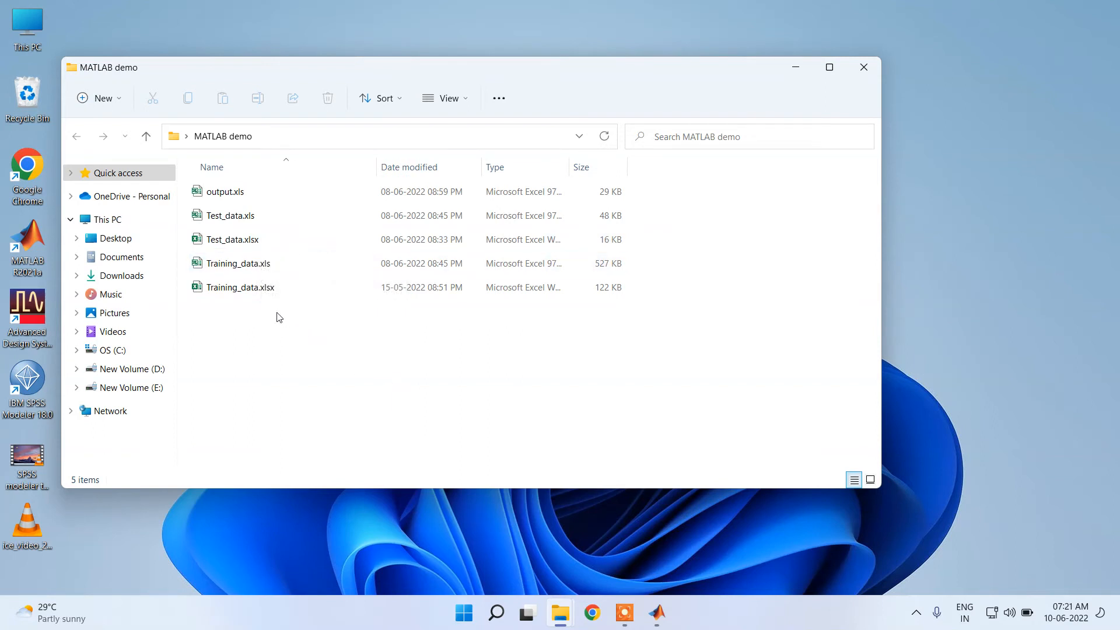
left_click(657, 612)
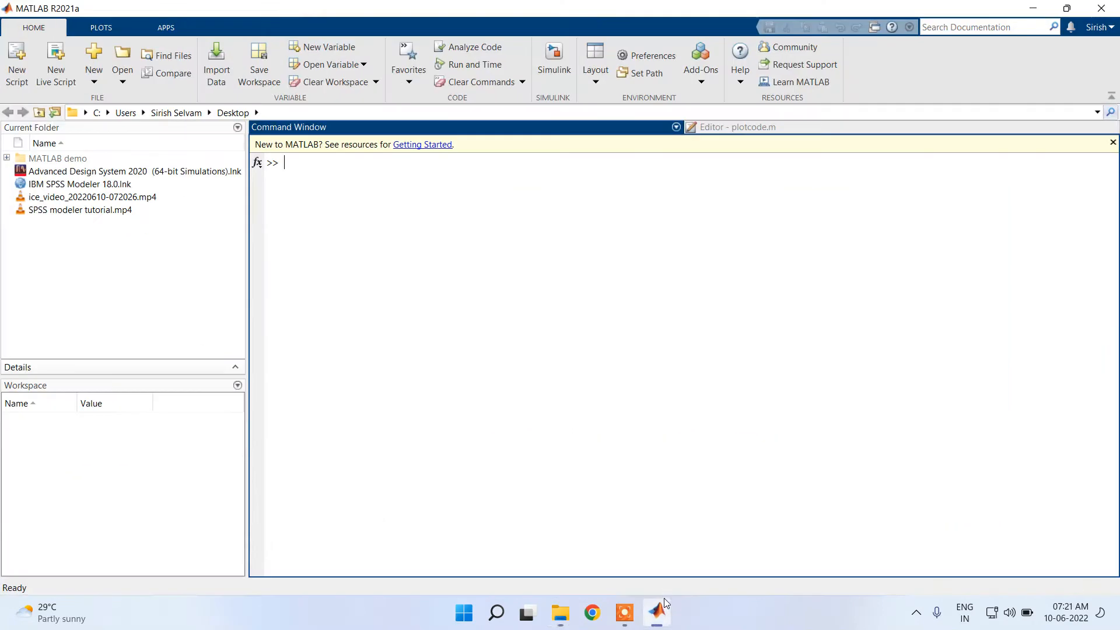
Set MATLAB's current folder to the MATLAB demo folder on the Desktop.
left_click(1097, 113)
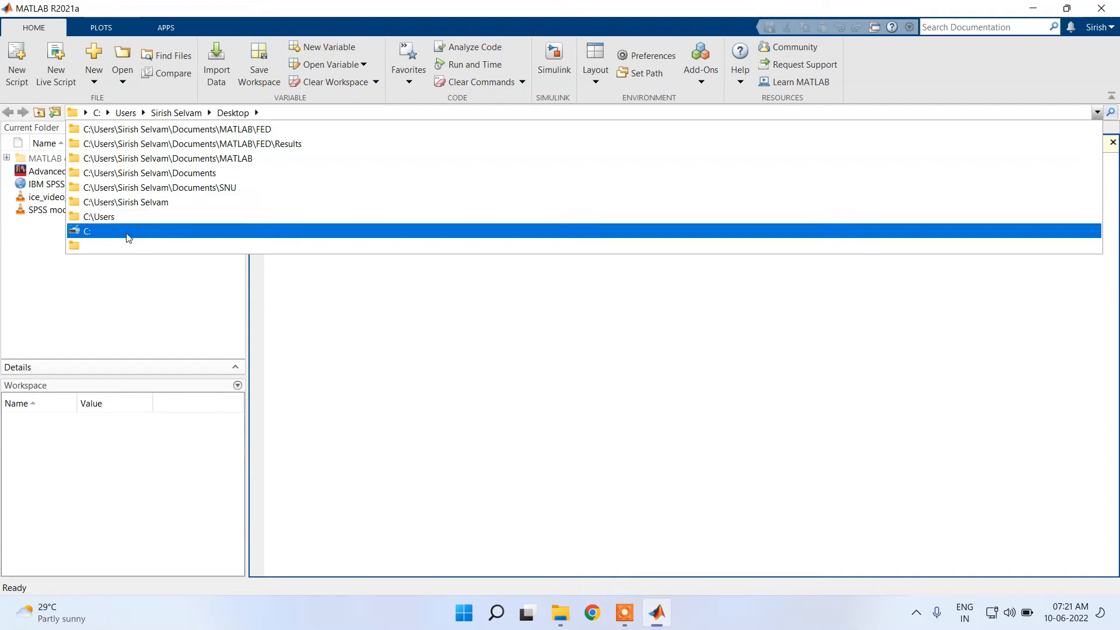
left_click(192, 296)
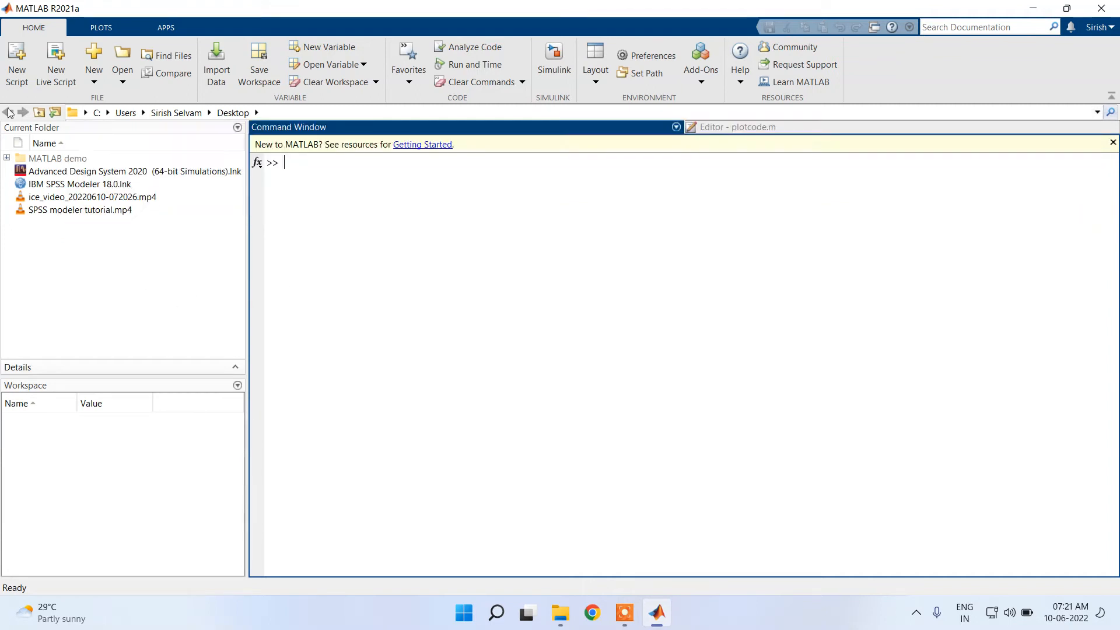
left_click(39, 113)
left_click(39, 114)
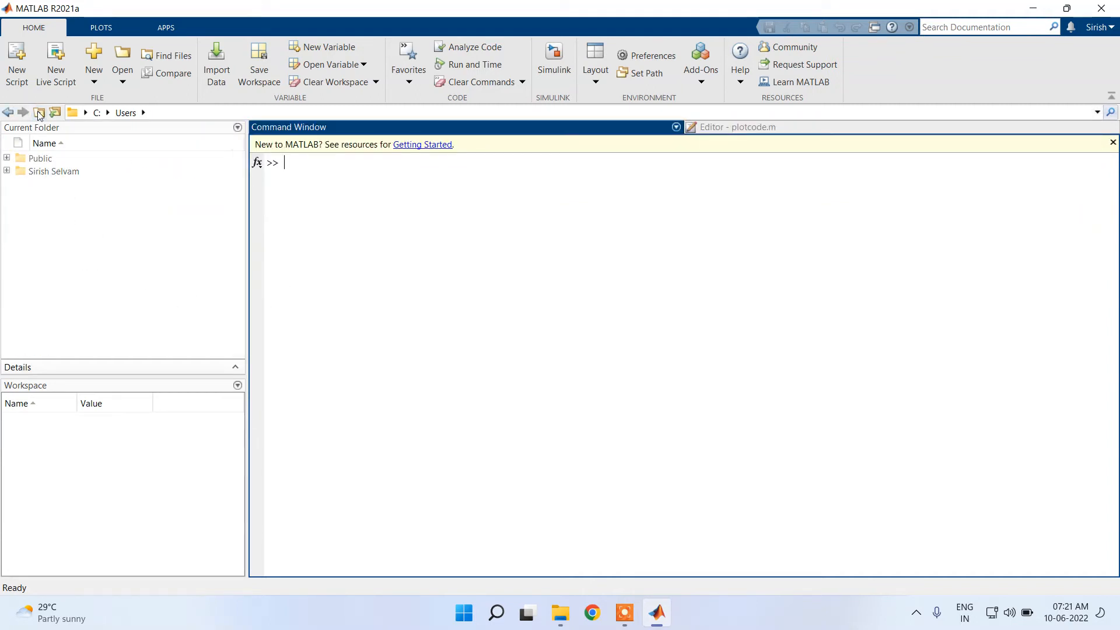
double_click(47, 171)
scroll(69, 285, "down", 3)
double_click(65, 187)
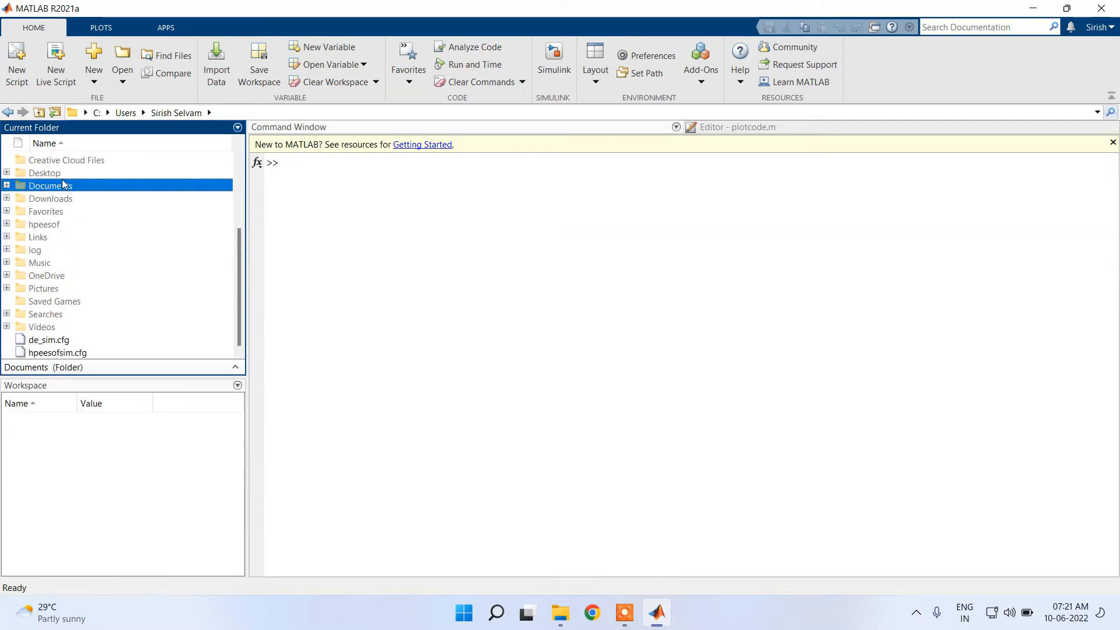
double_click(67, 159)
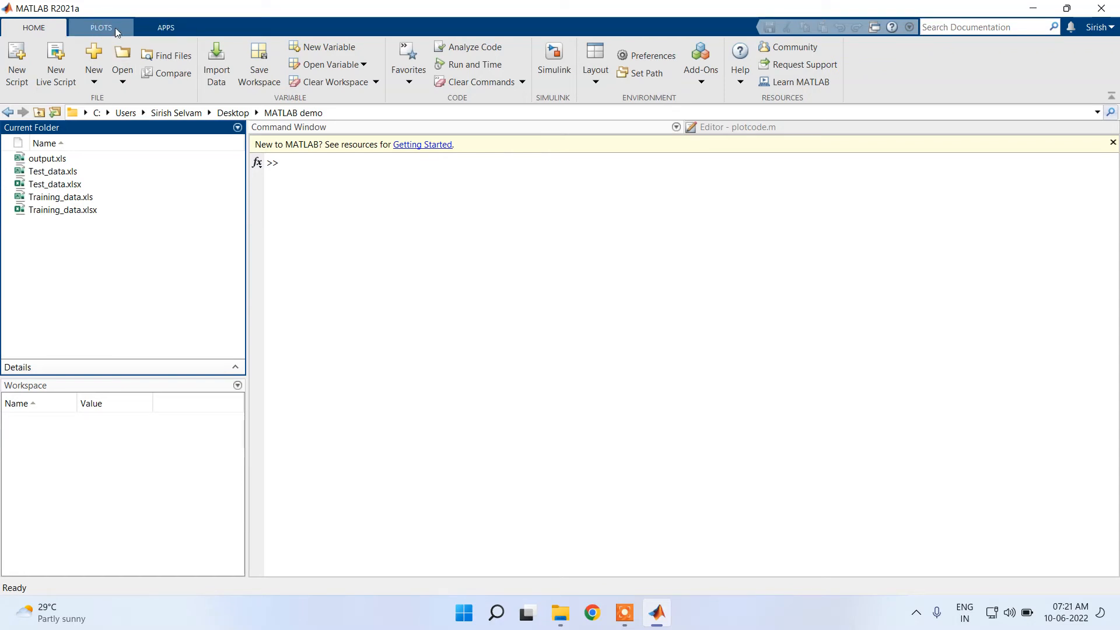
Launch the Regression Learner app from the machine learning apps and maximize its window.
left_click(162, 29)
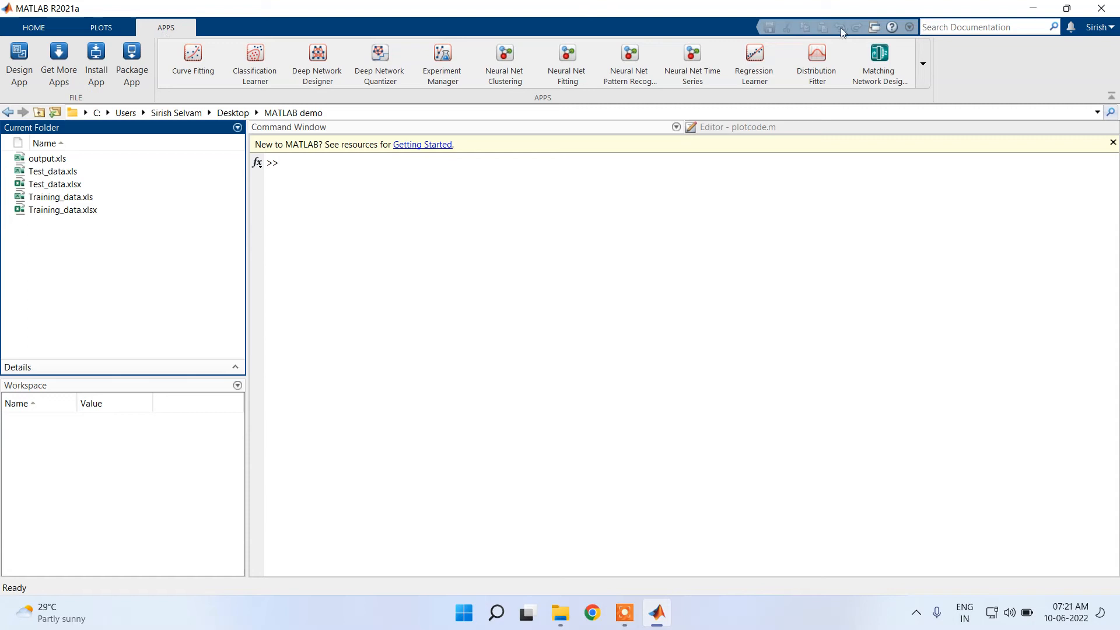
left_click(922, 63)
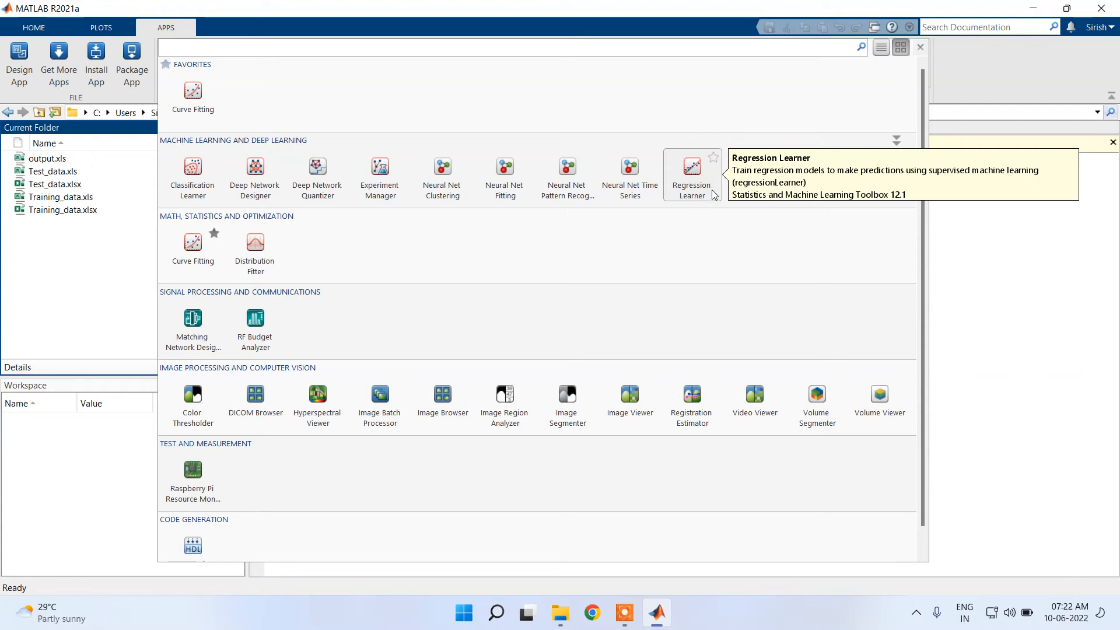
left_click(712, 191)
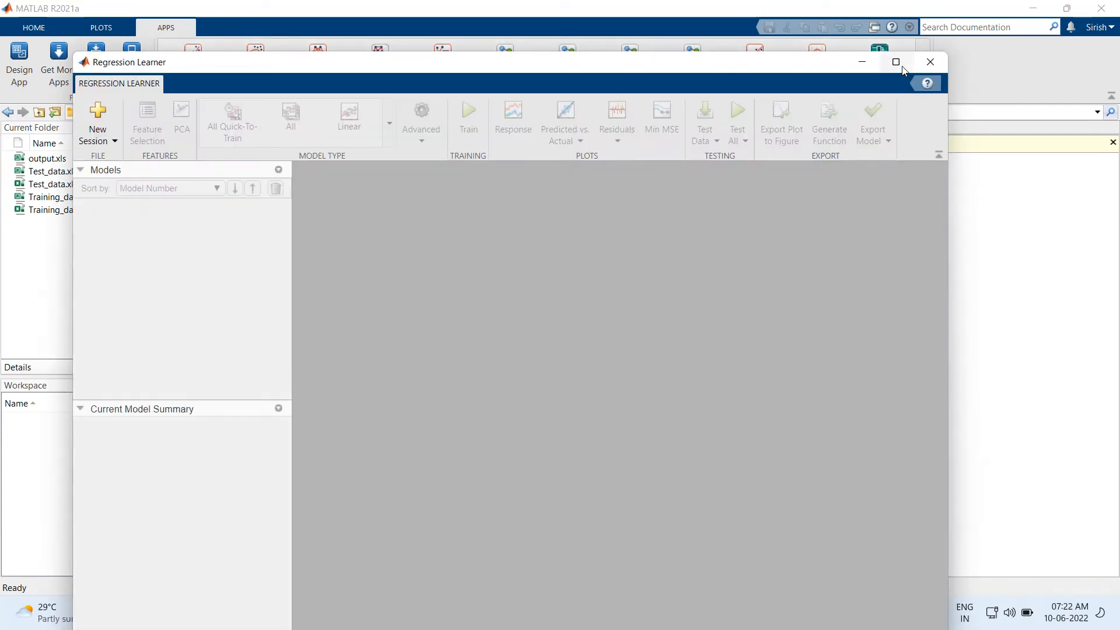
left_click(897, 62)
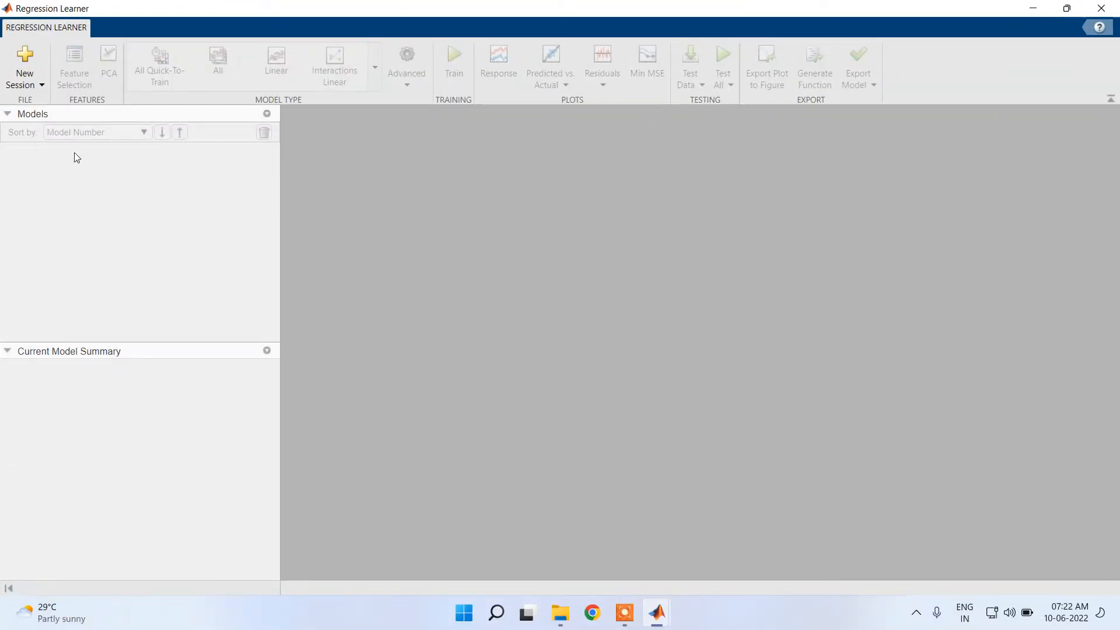
View the plotcode.m script in the main MATLAB window and return to the maximized Regression Learner.
left_click(36, 93)
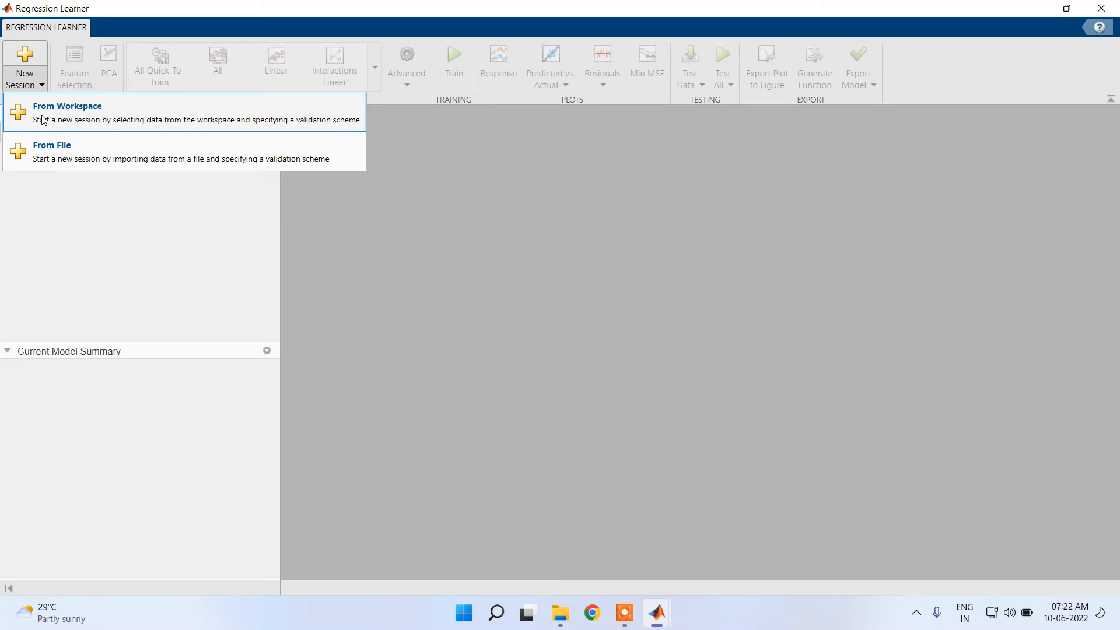
left_click_drag(328, 9, 406, 245)
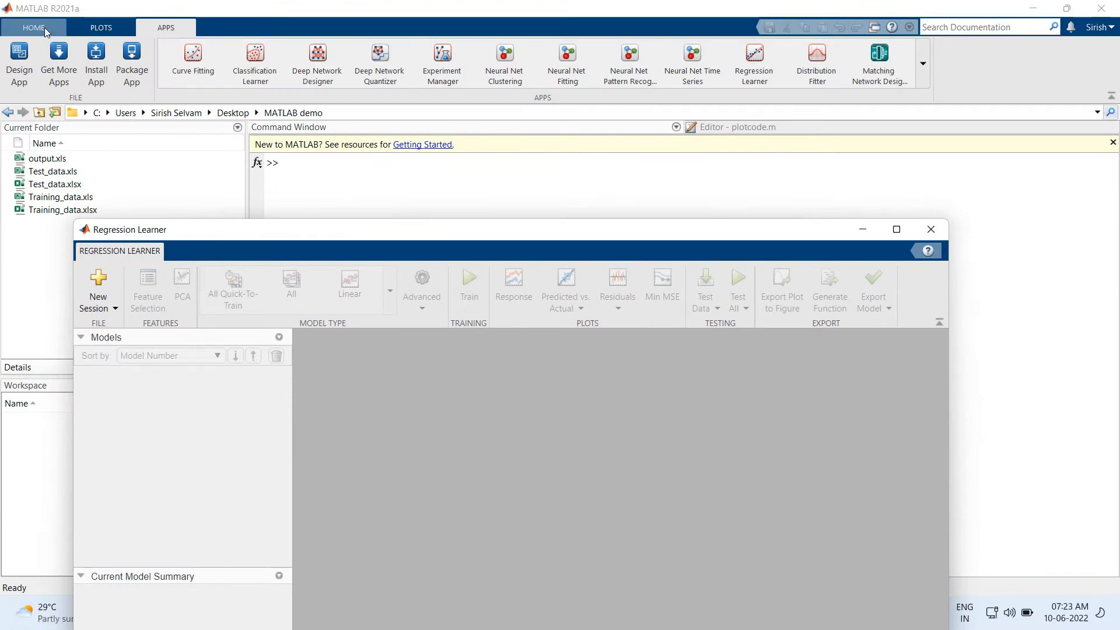
left_click(33, 28)
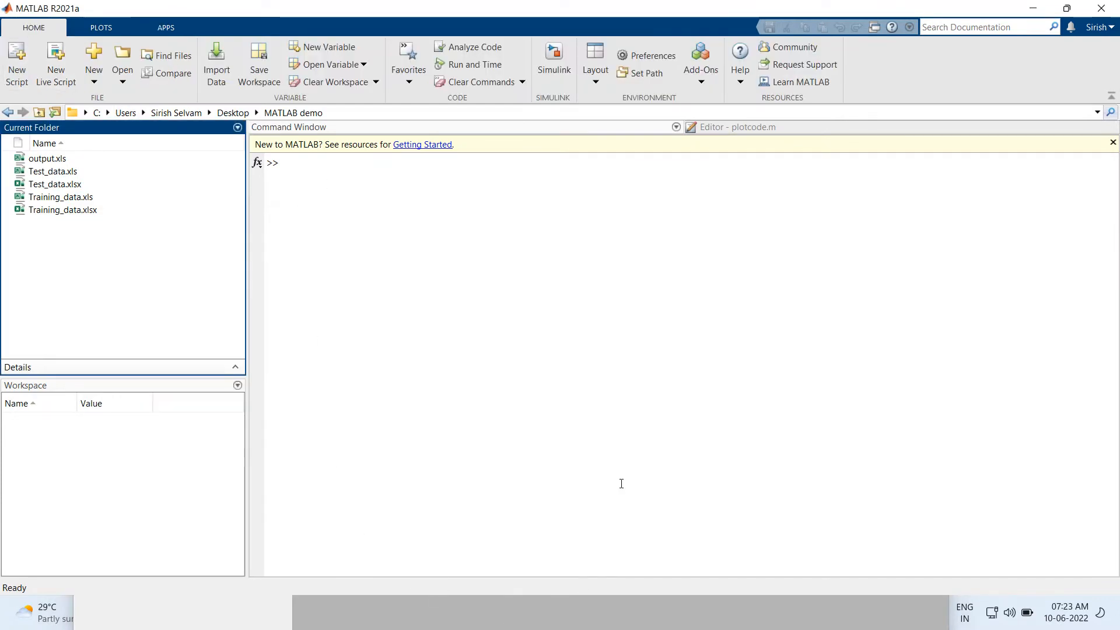
left_click_drag(990, 8, 948, 1)
left_click(766, 131)
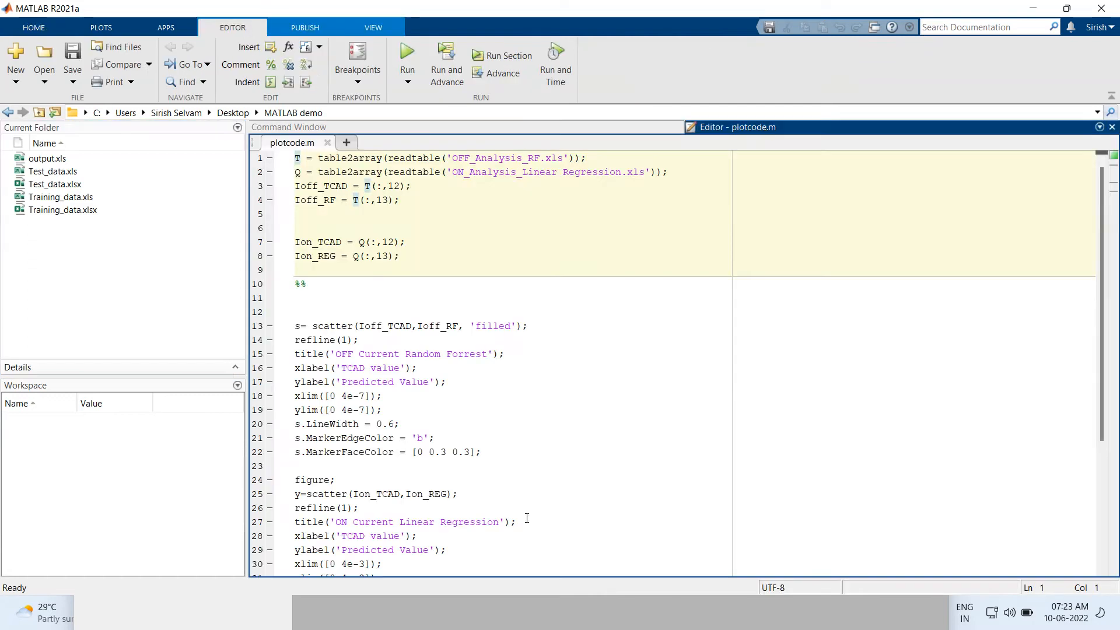
left_click(304, 626)
left_click_drag(418, 231, 508, 5)
Create a new session from file, importing the Training_data.xlsx spreadsheet from the MATLAB demo folder.
left_click(29, 75)
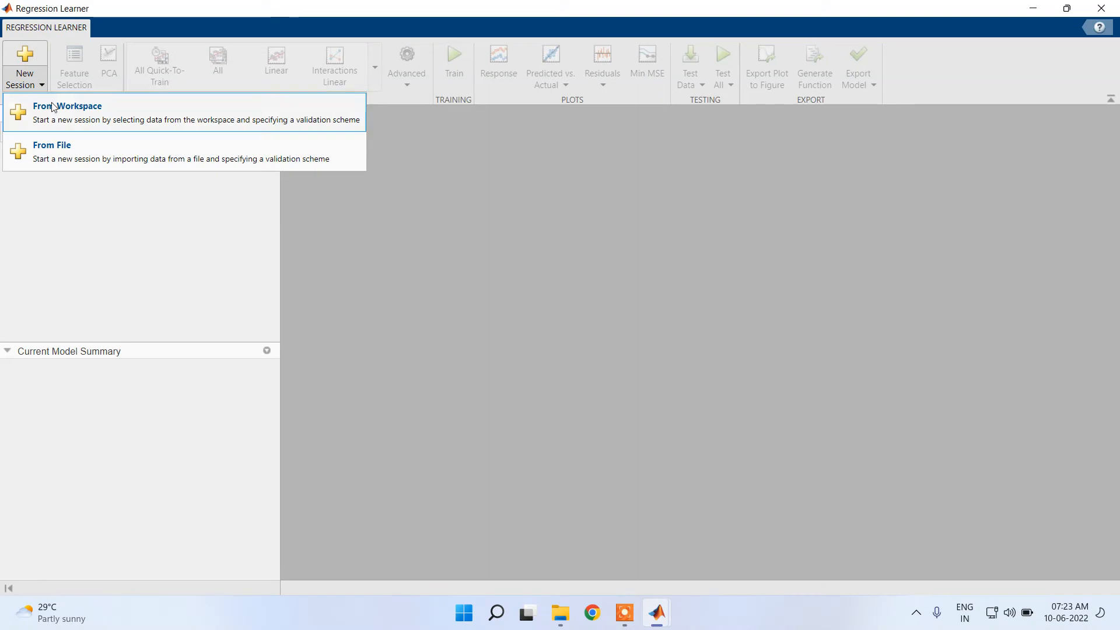
left_click(83, 160)
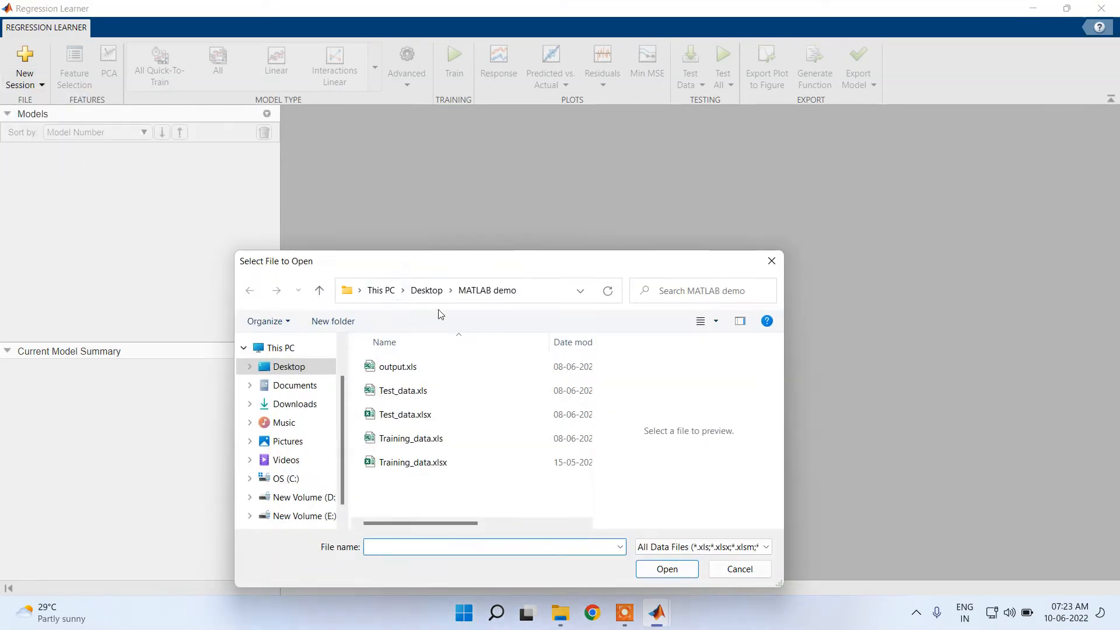
left_click_drag(432, 266, 395, 119)
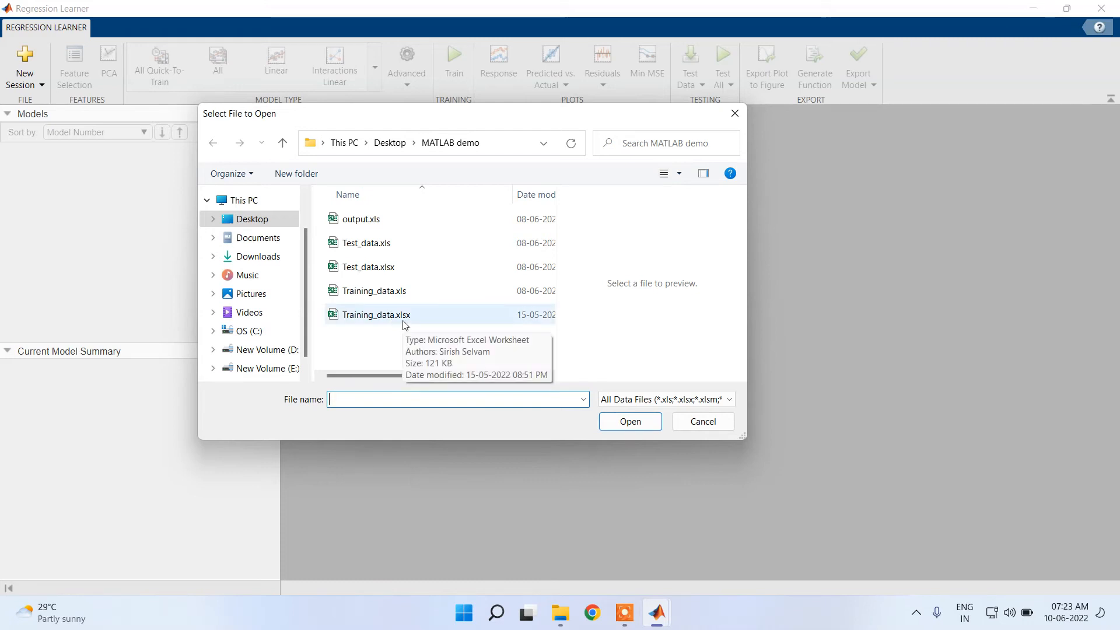
left_click(379, 319)
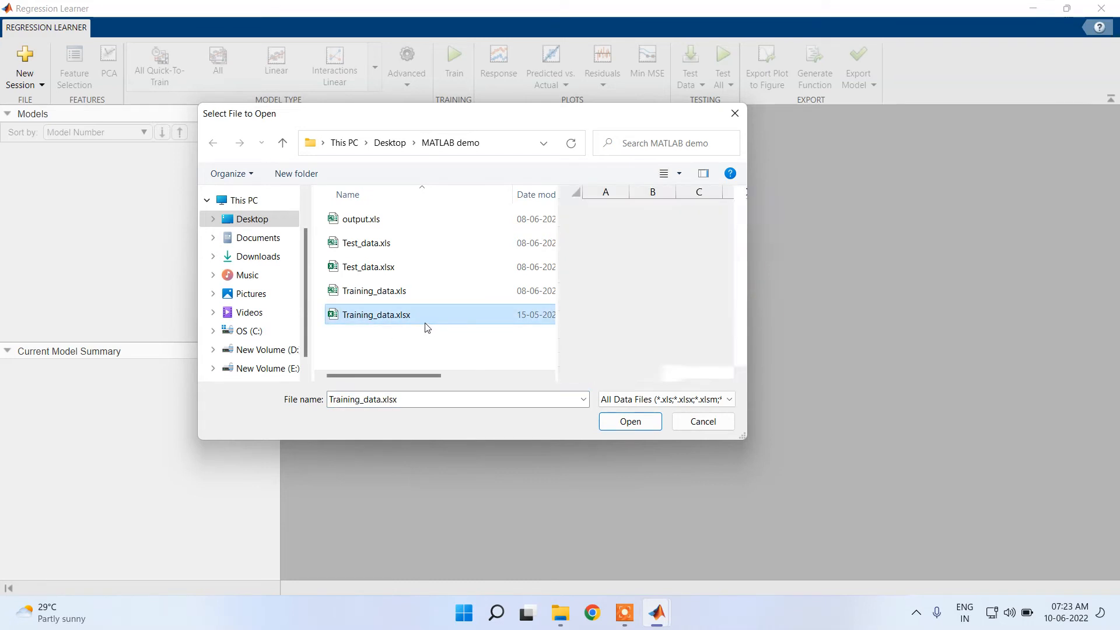
left_click(640, 421)
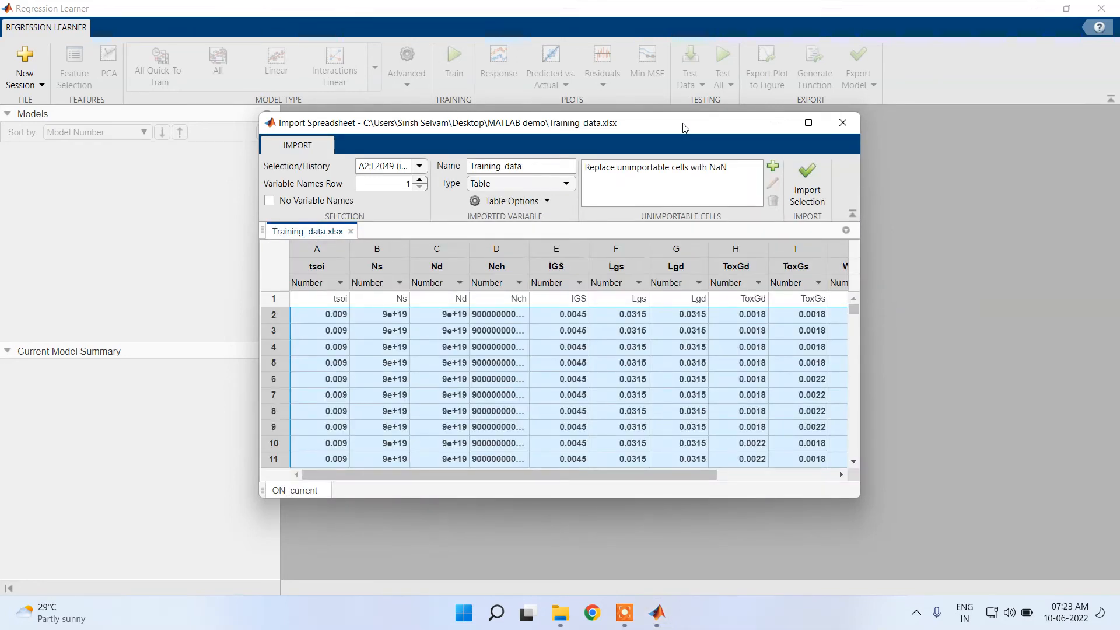
left_click(815, 206)
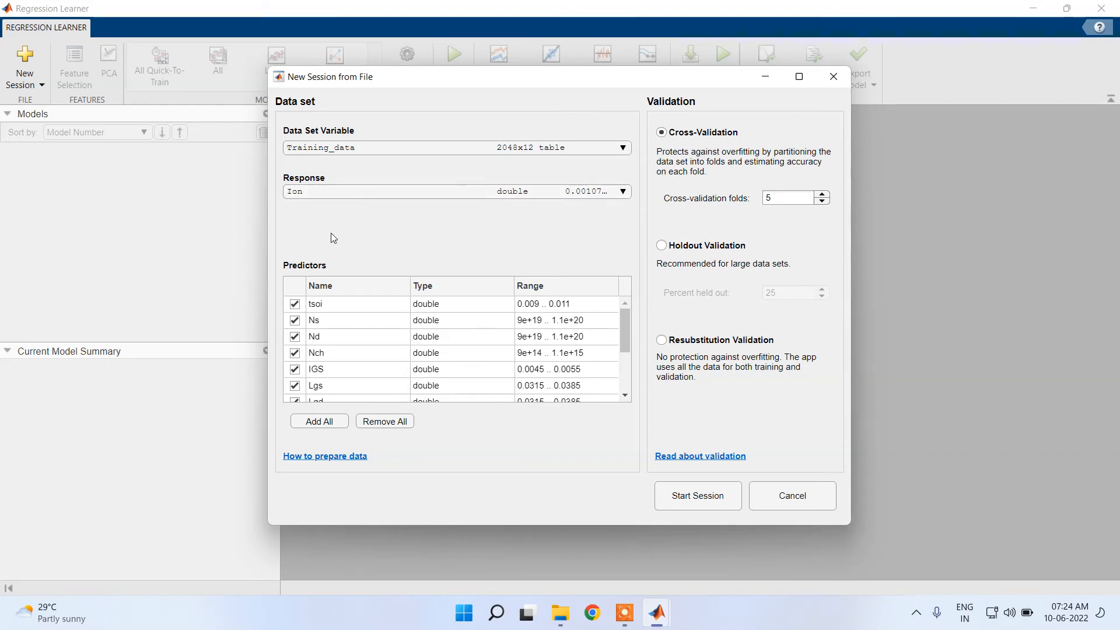
Review the predictors and start the session with Ion as the response and 5-fold cross-validation.
left_click(629, 325)
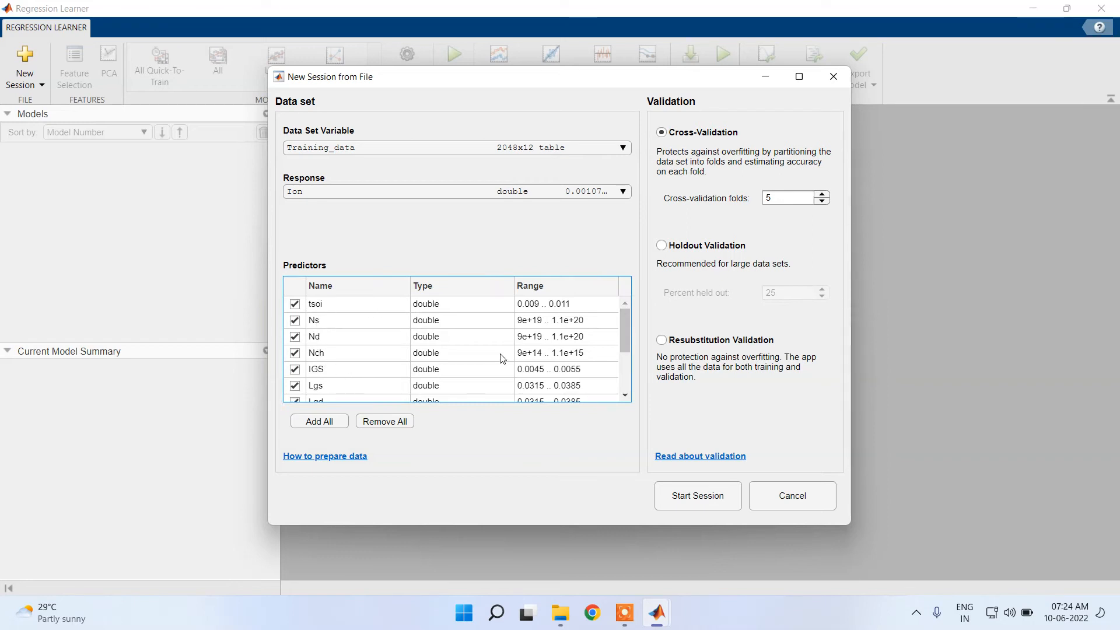
scroll(627, 335, "down", 2)
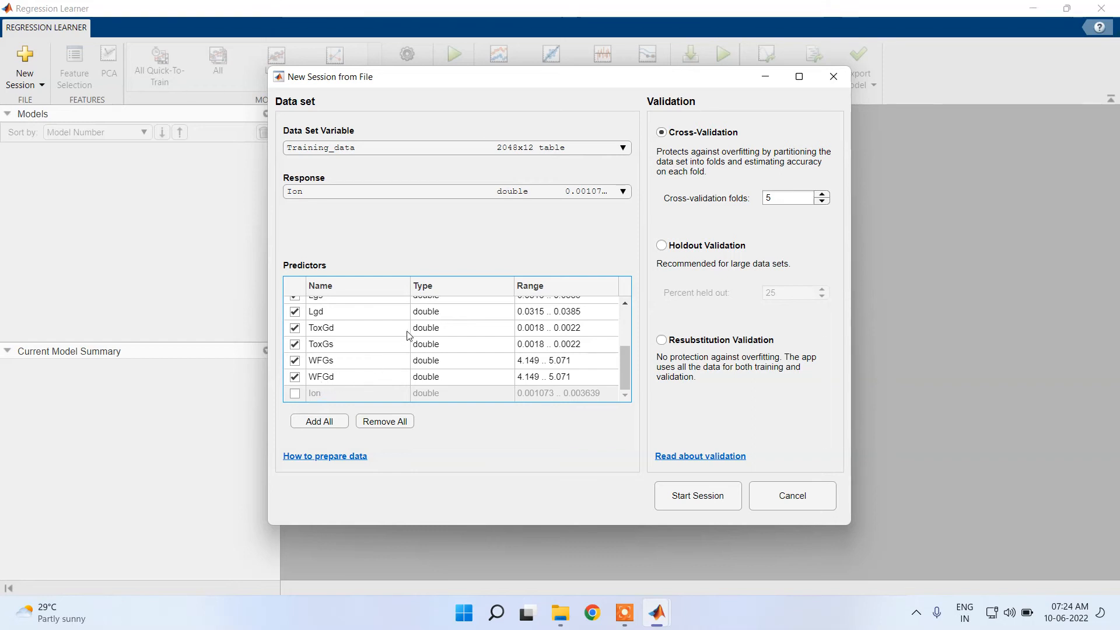
scroll(400, 332, "up", 3)
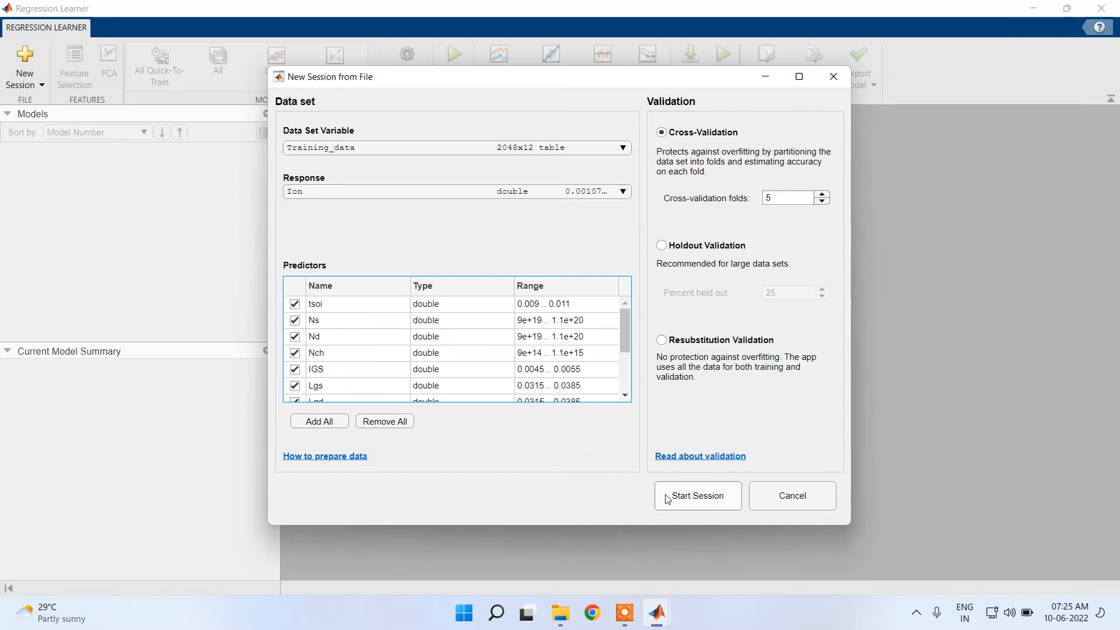
left_click(696, 504)
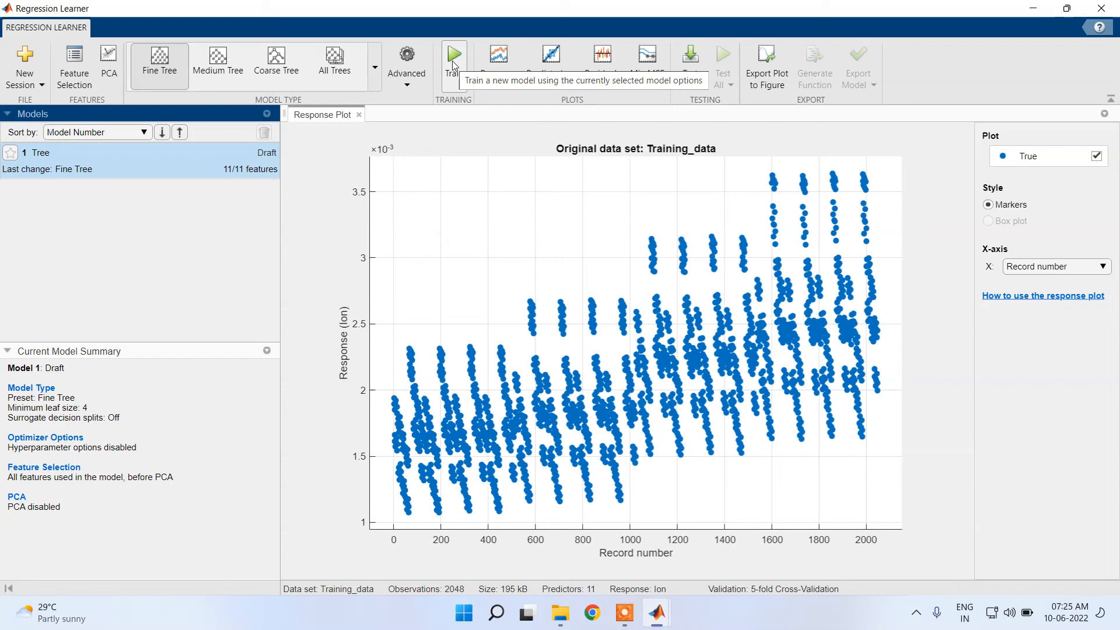
Browse the available regression models, choose the Fine Tree model and train it on the data set.
left_click(375, 68)
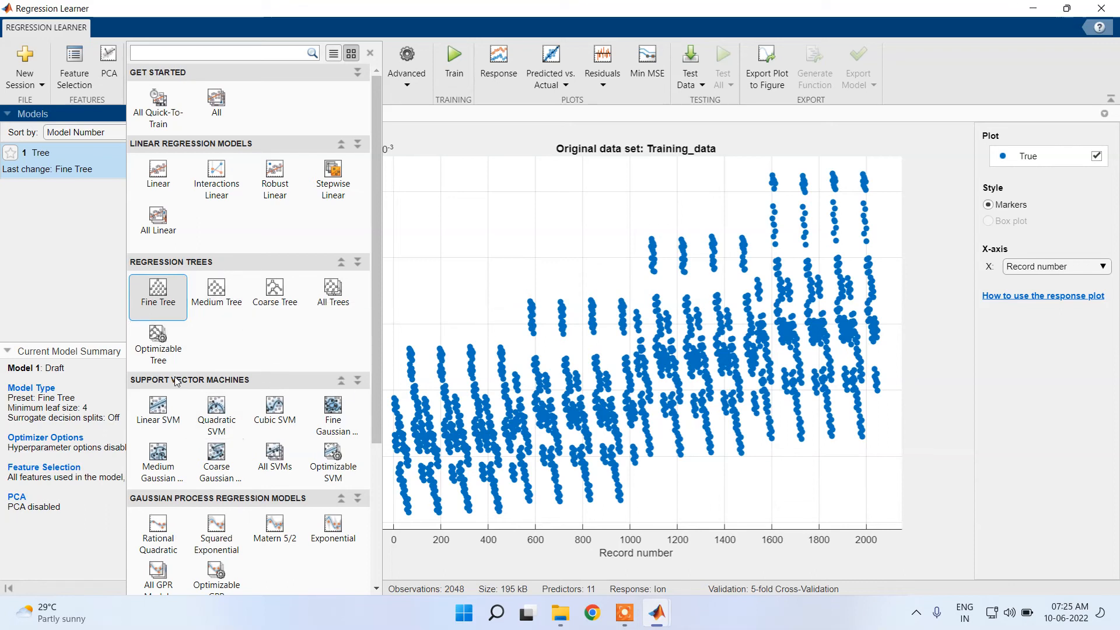
scroll(228, 431, "down", 3)
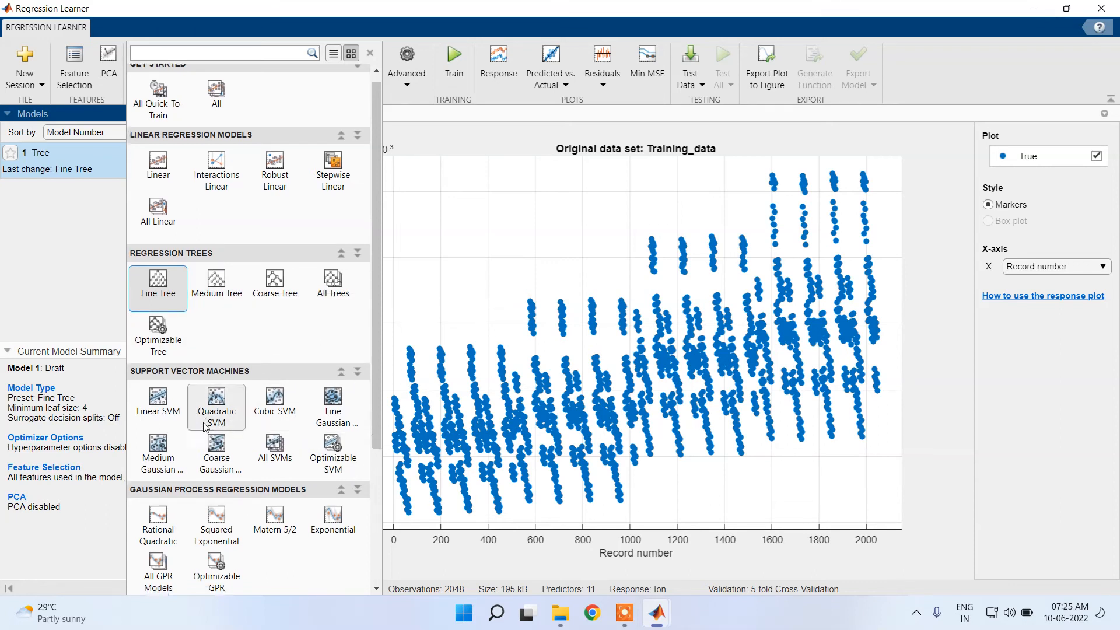
scroll(274, 461, "down", 5)
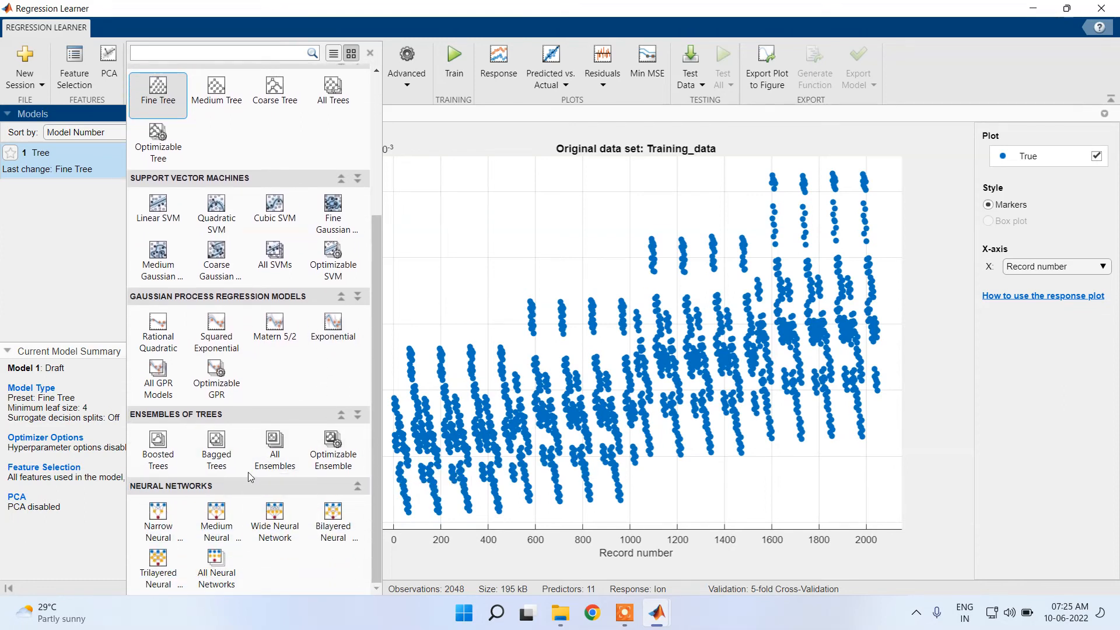
scroll(158, 157, "up", 8)
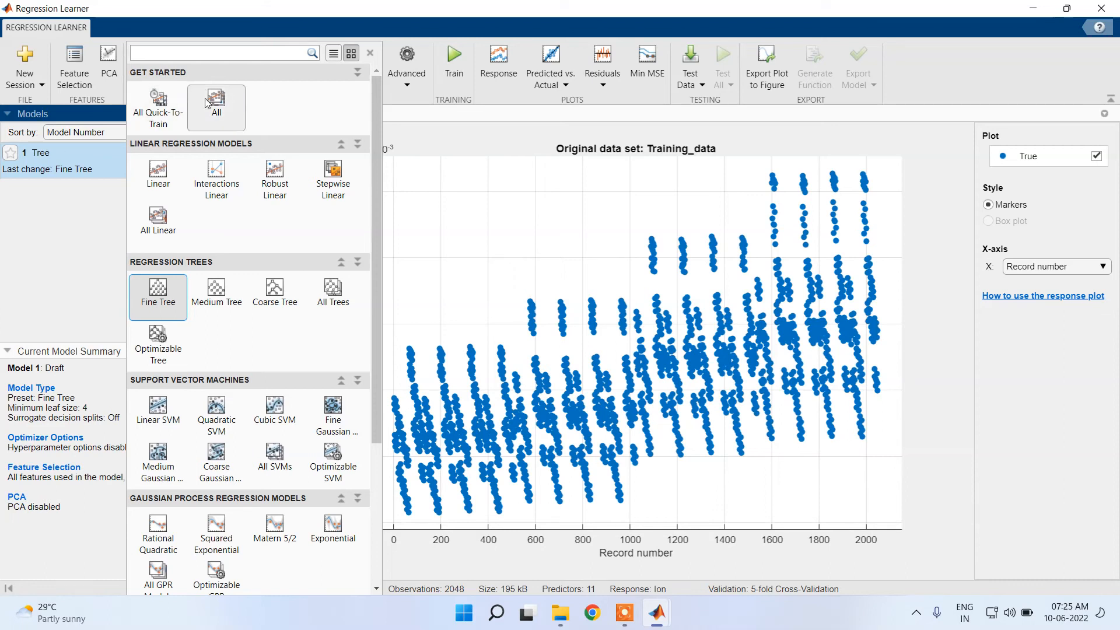
left_click(169, 298)
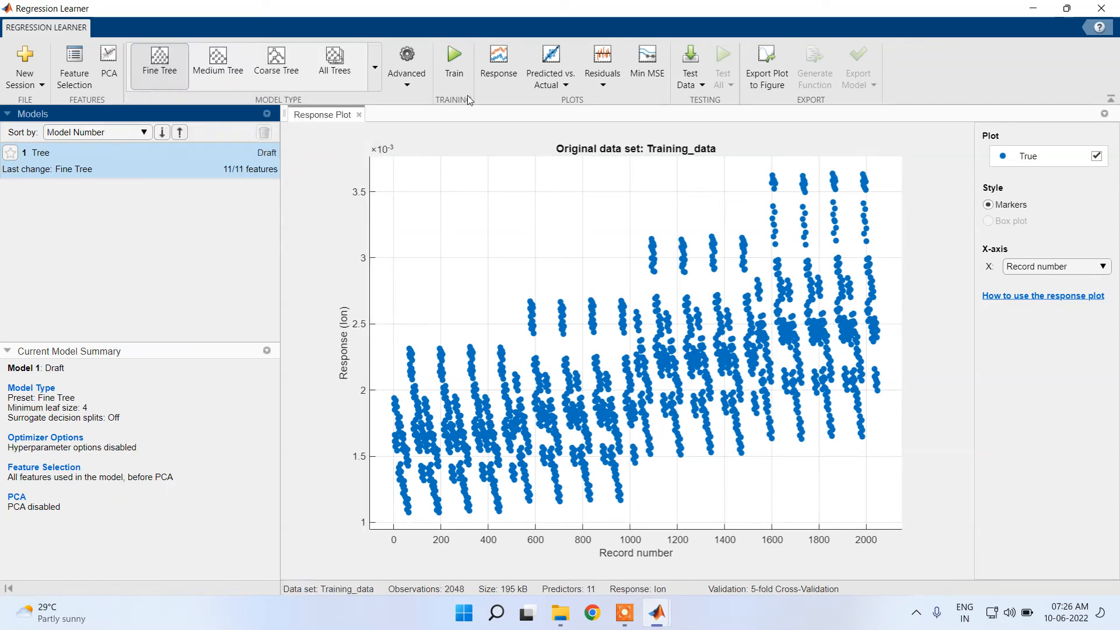
left_click(457, 55)
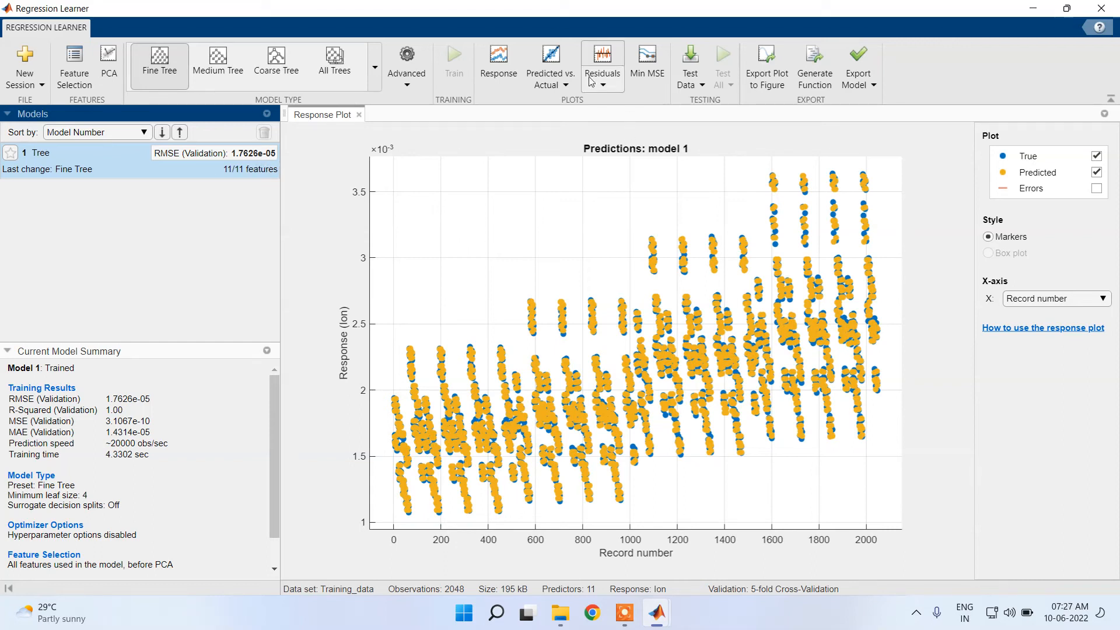
left_click(554, 89)
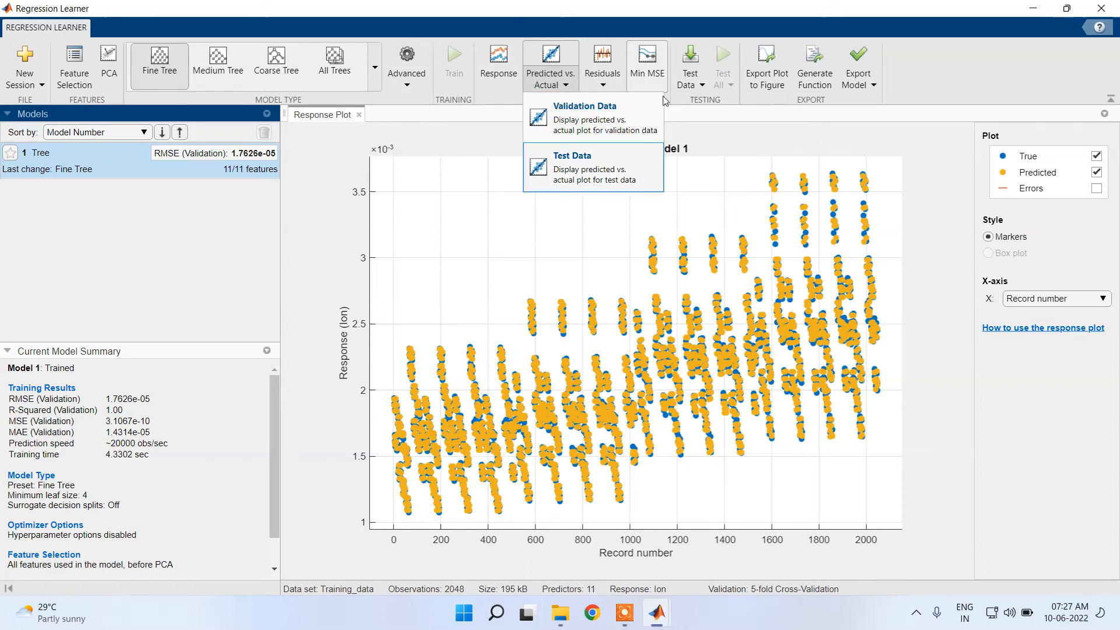
left_click(699, 83)
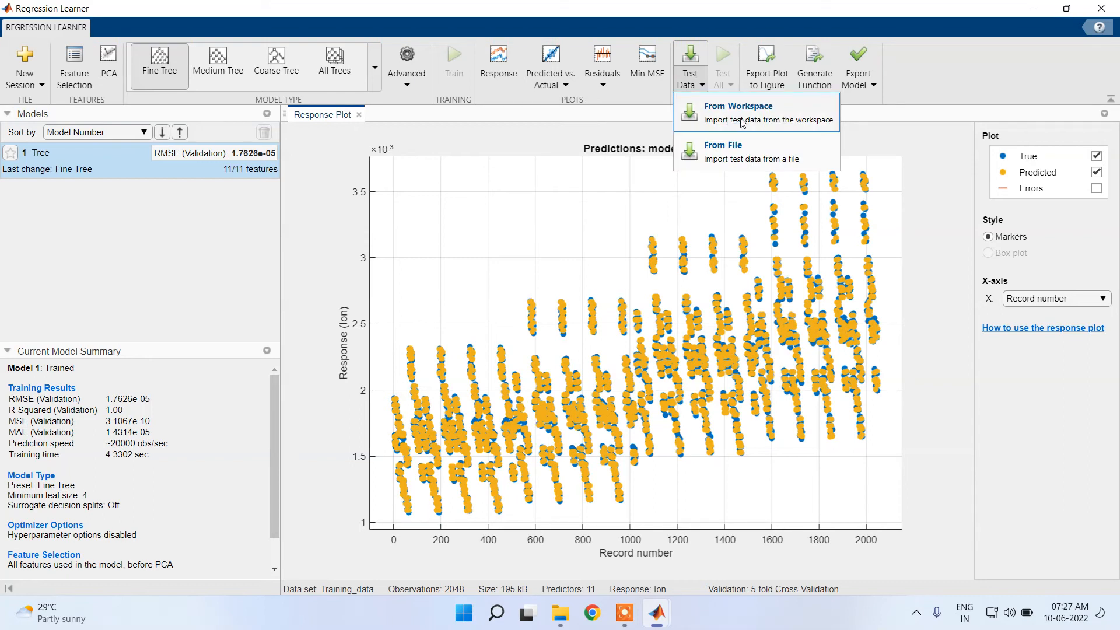
left_click(755, 155)
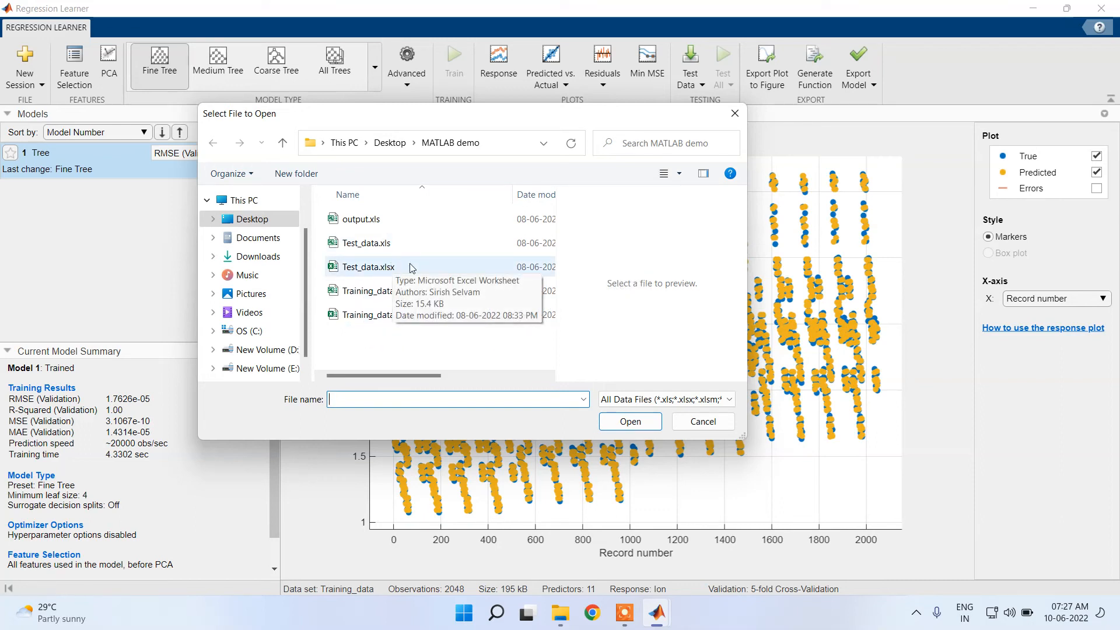
left_click(920, 274)
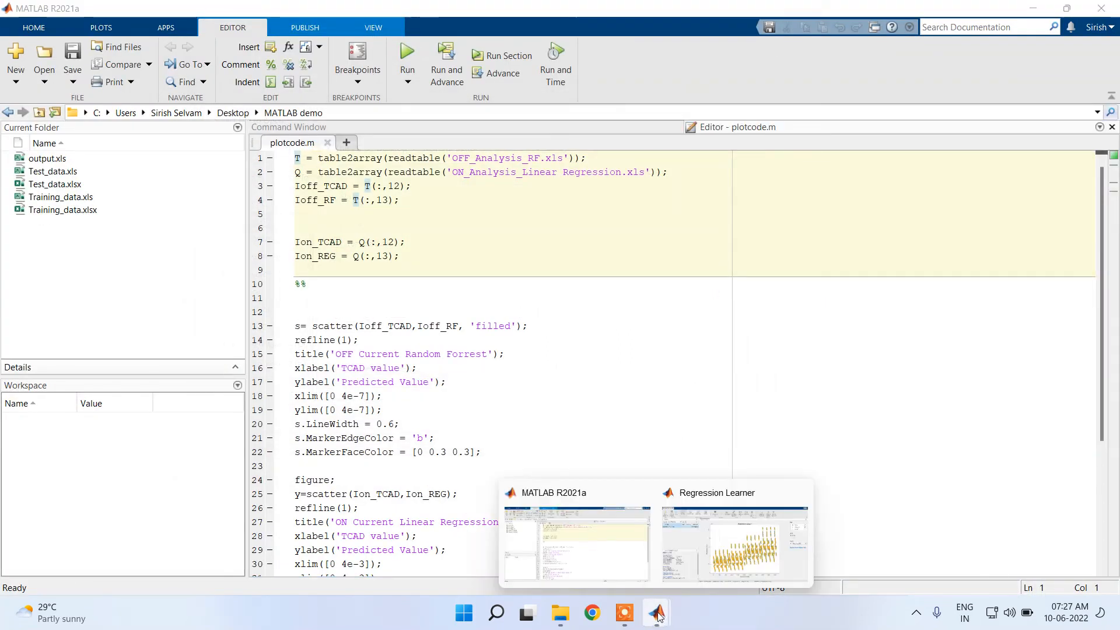
Open Test_data.xlsx from the MATLAB demo folder in Excel, look over its columns, and minimize it.
left_click(603, 529)
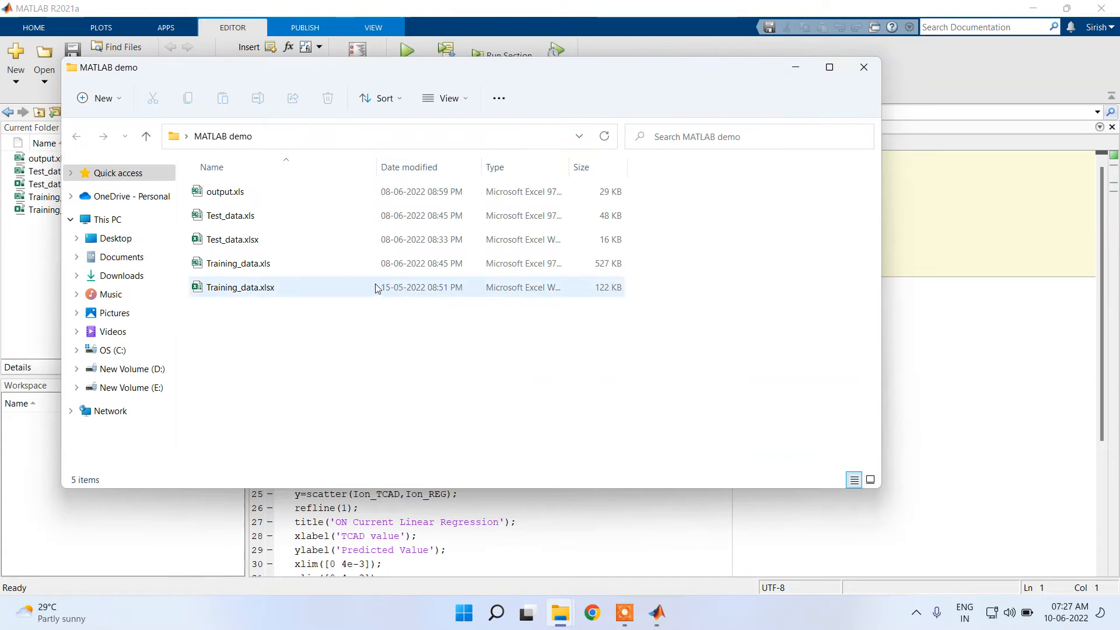
double_click(287, 241)
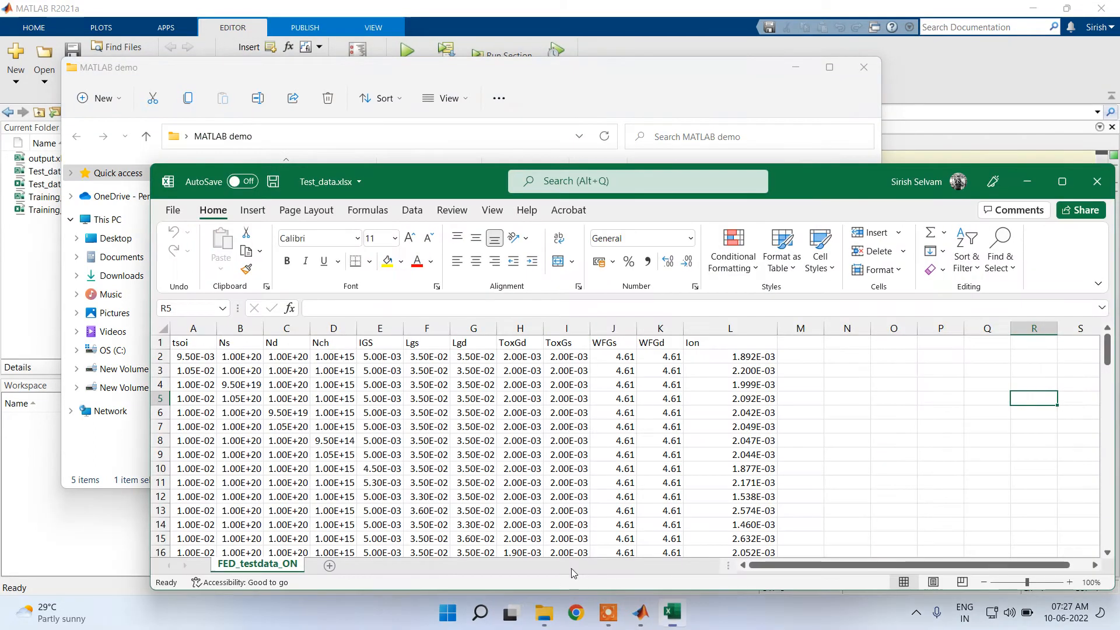
left_click(675, 614)
Open Training_data.xlsx, compare its column headings with those of Test_data.xlsx, and clear the Excel and folder windows away.
left_click(337, 287)
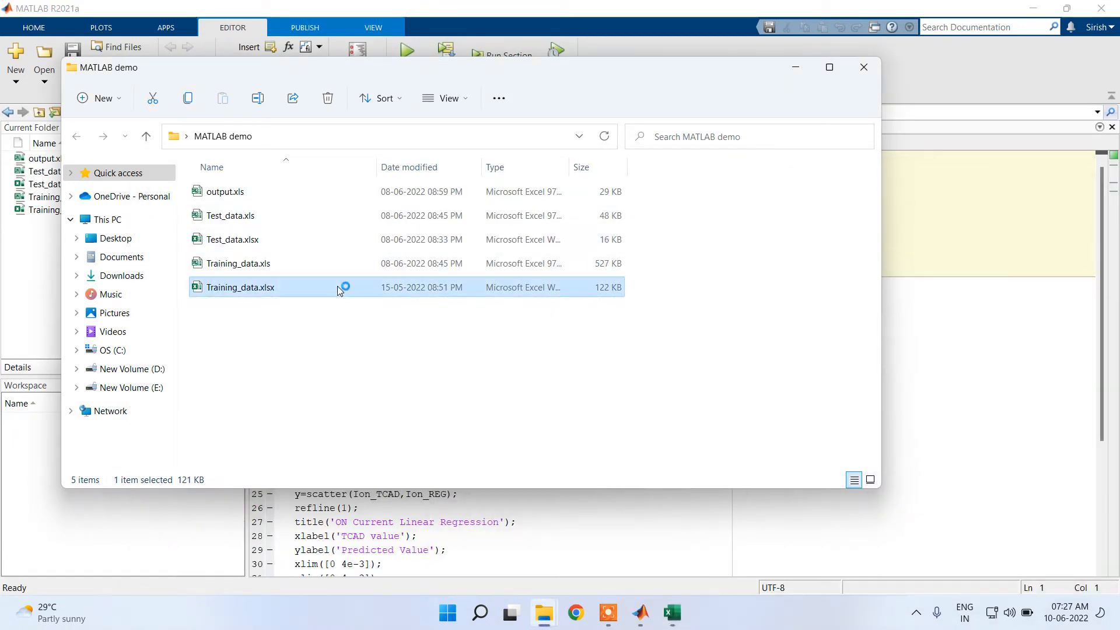
double_click(337, 287)
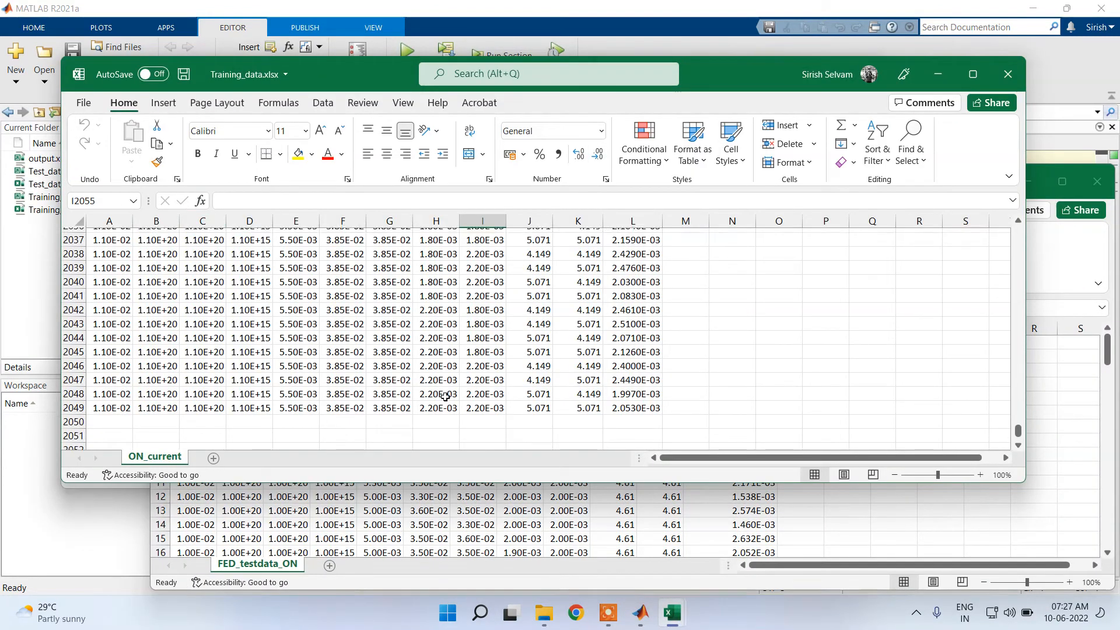
scroll(949, 332, "up", 14)
left_click_drag(1018, 430, 1017, 232)
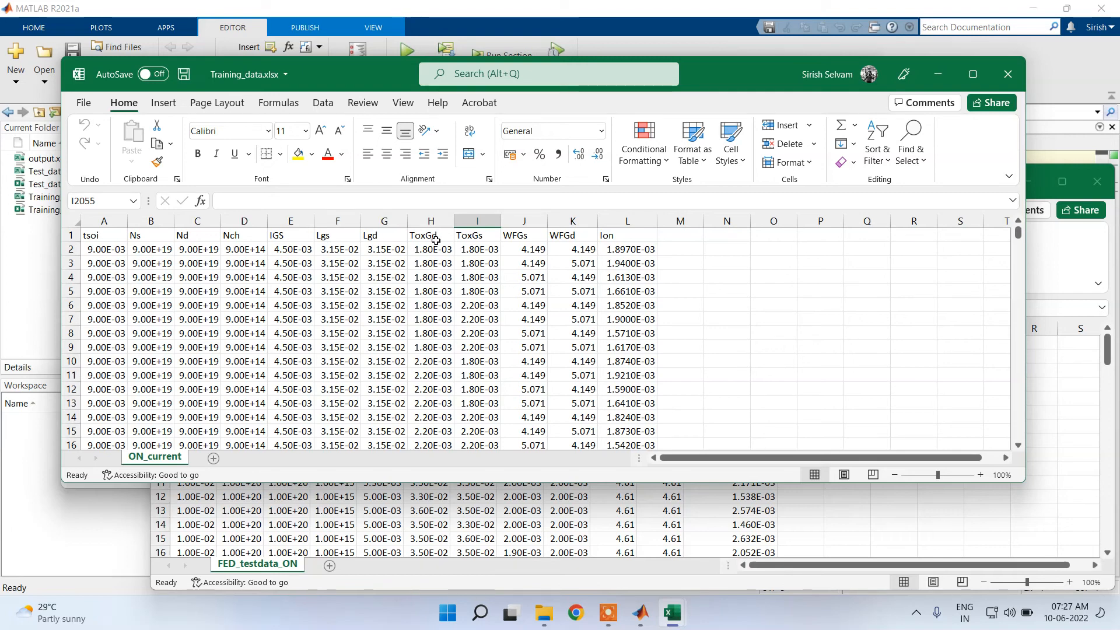
left_click(934, 74)
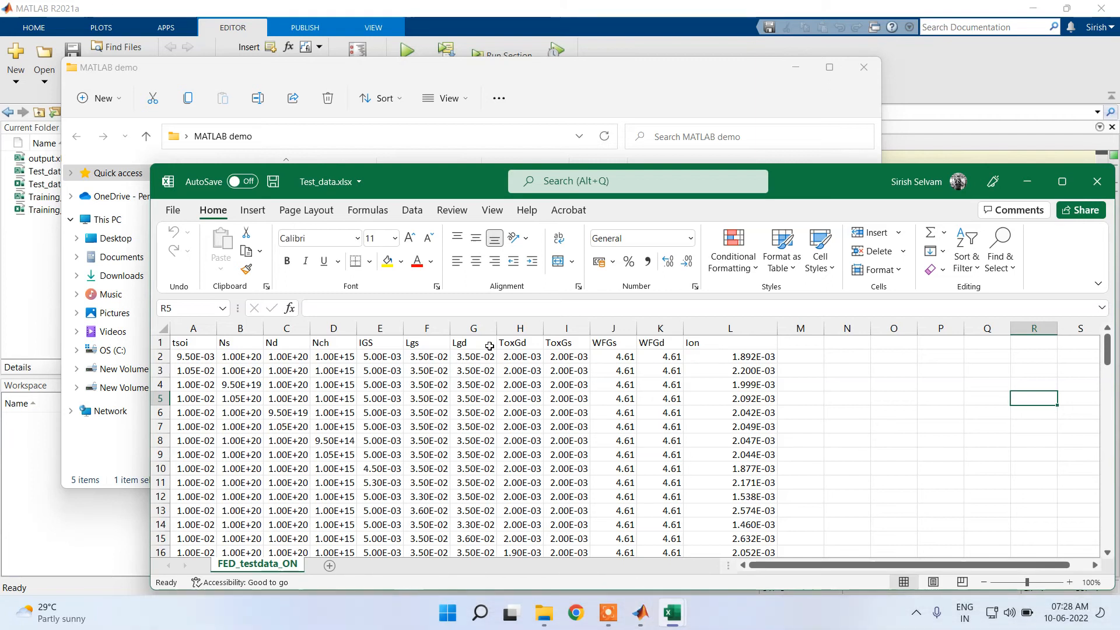
left_click(1094, 183)
left_click(797, 68)
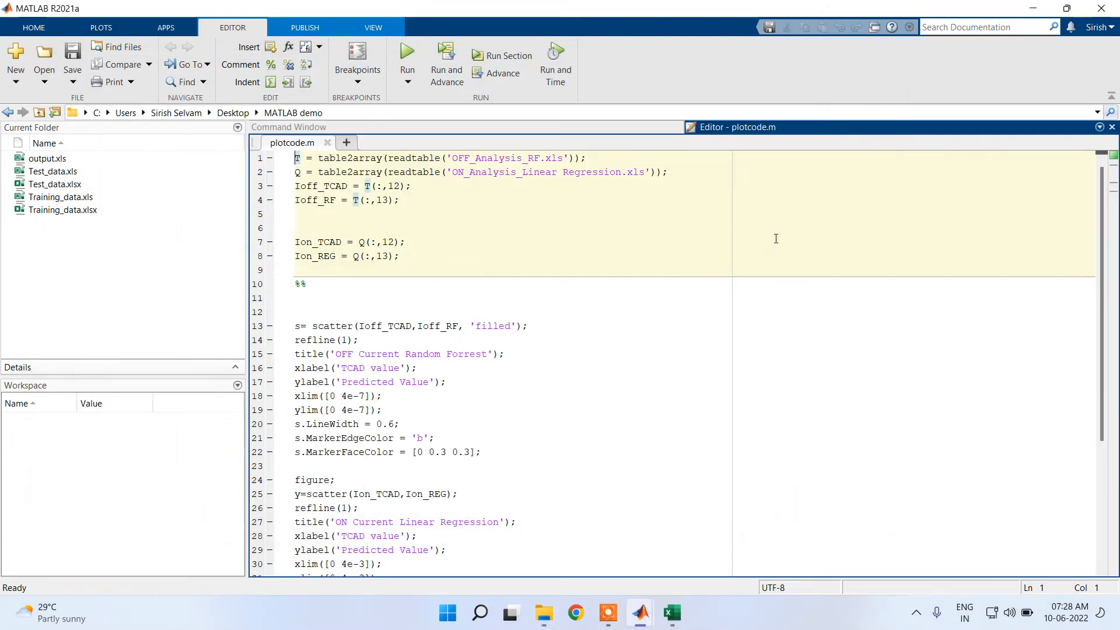
Return to Regression Learner and load the Test_data.xlsx spreadsheet from file as test data.
left_click(373, 122)
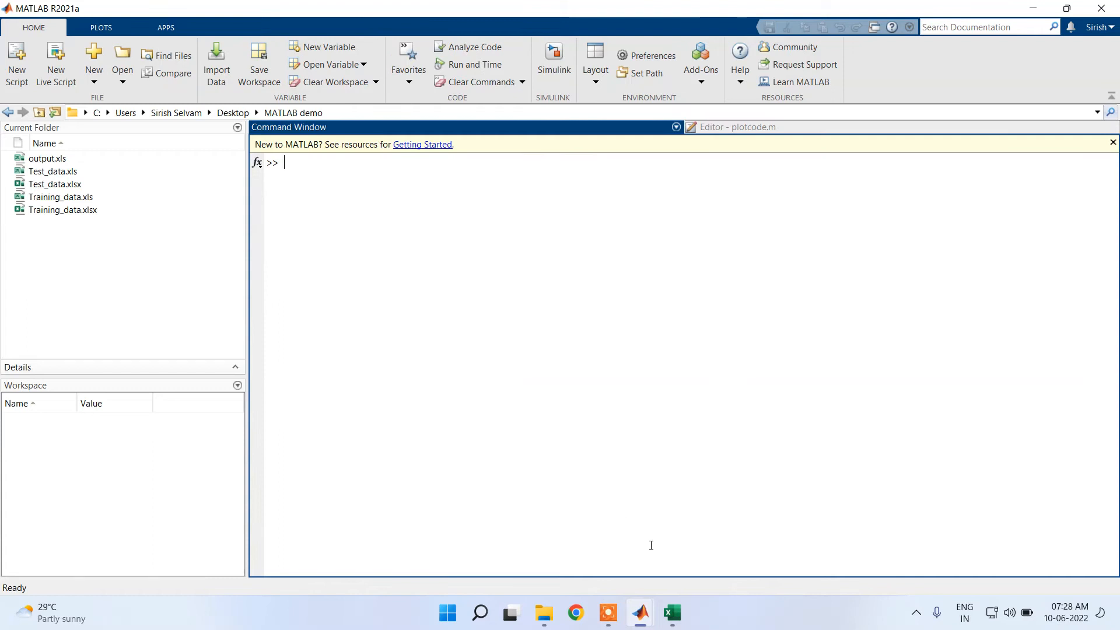
mouse_move(640, 613)
left_click(706, 562)
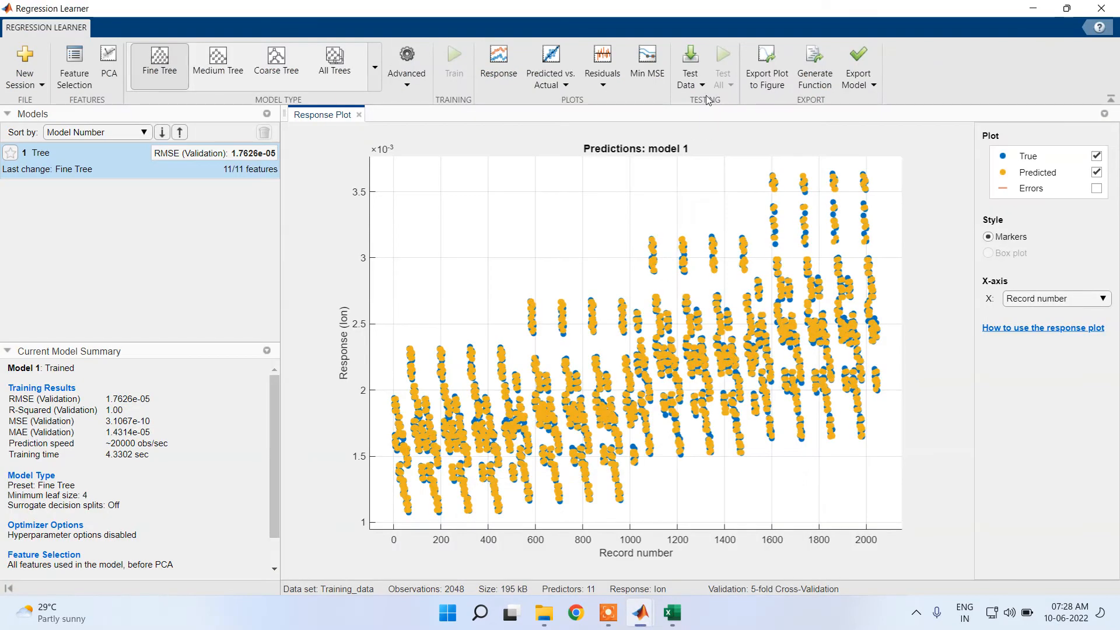
left_click(690, 73)
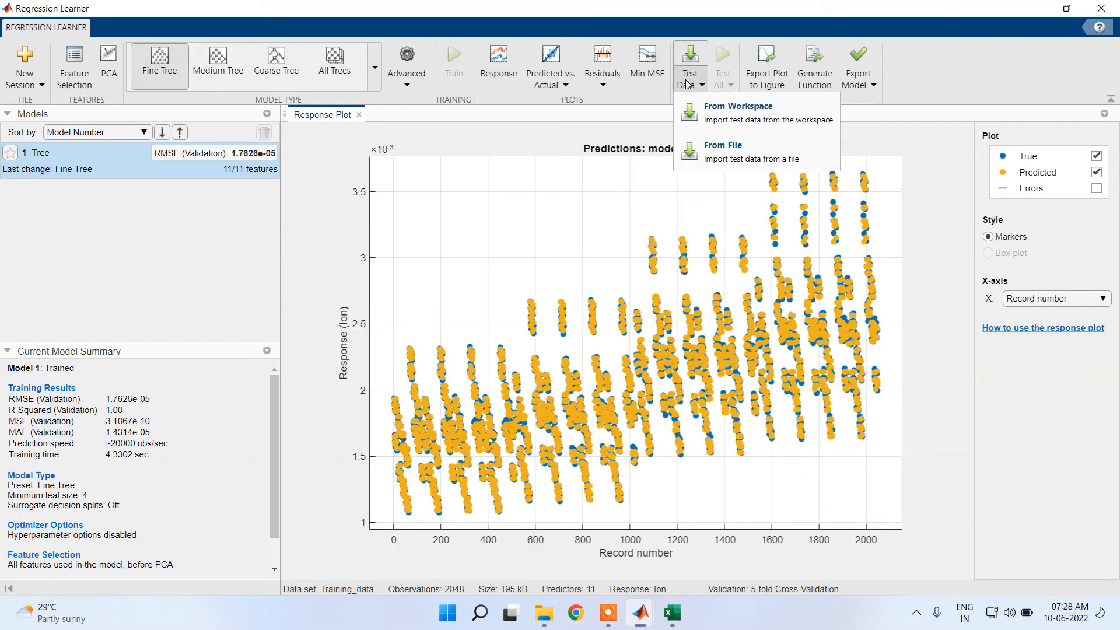
left_click(747, 161)
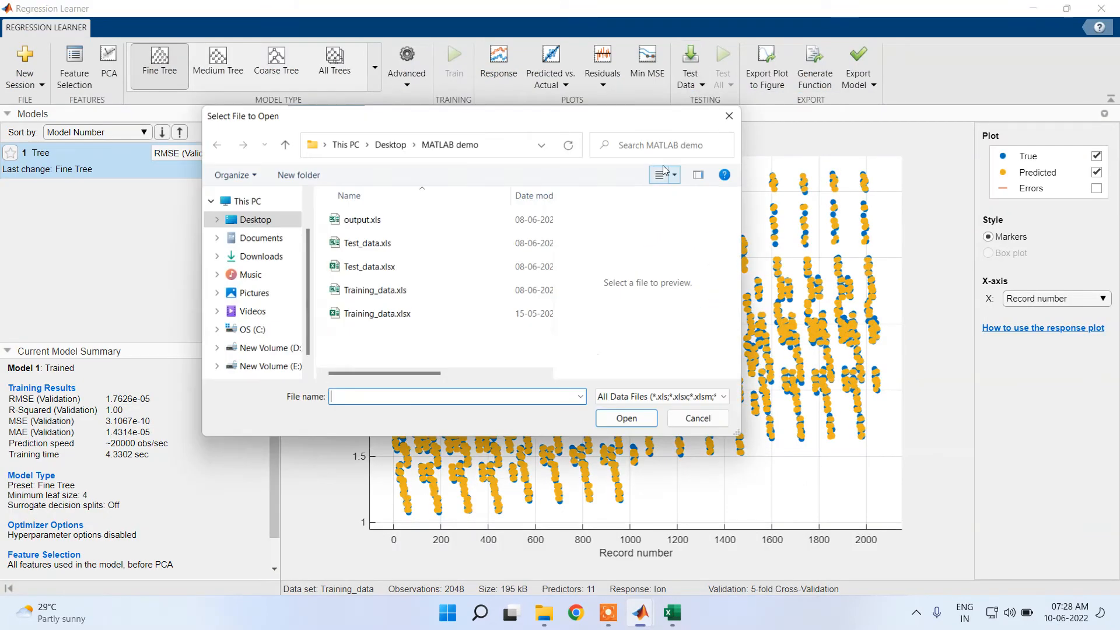
left_click(407, 268)
left_click(635, 418)
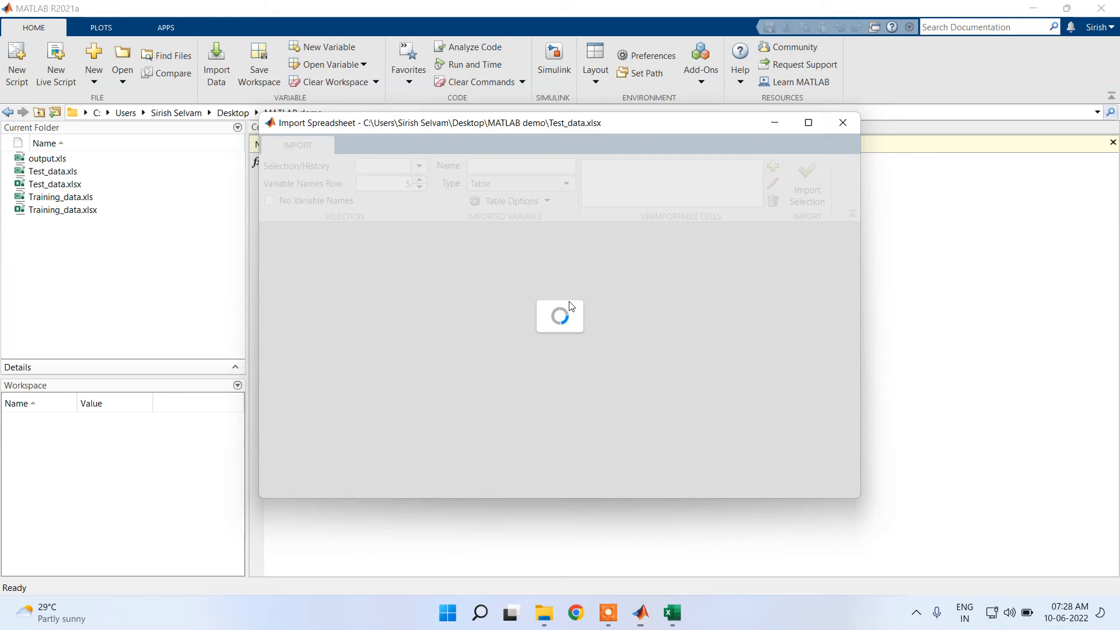
left_click(805, 181)
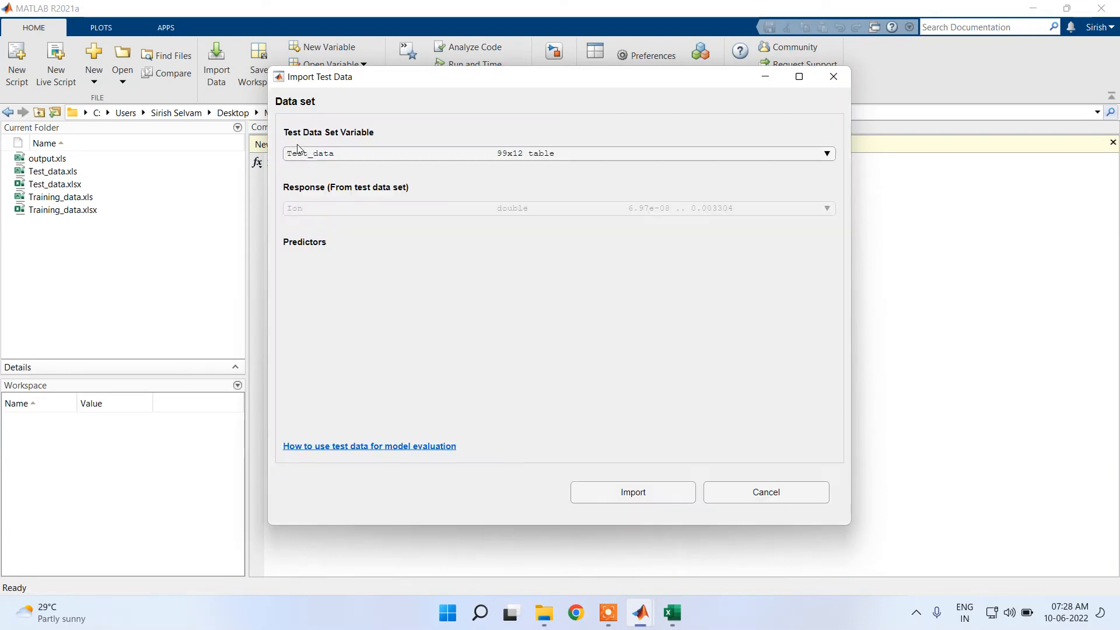
Review the predictors of the Test_data table and import it as the test set with Ion as the response.
scroll(384, 332, "down", 2)
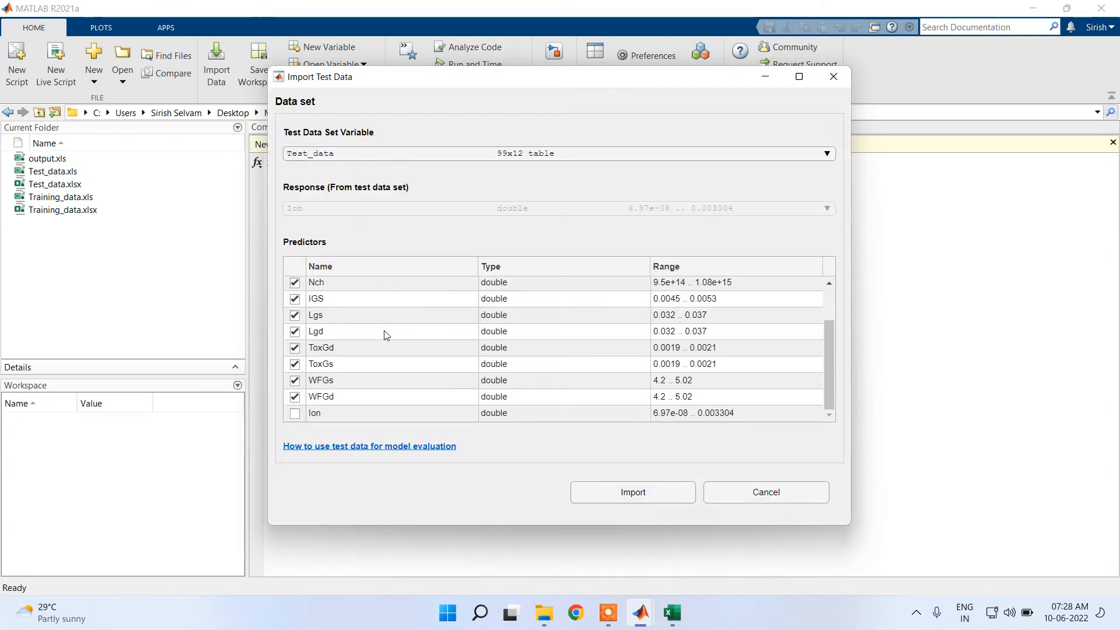
scroll(360, 393, "up", 2)
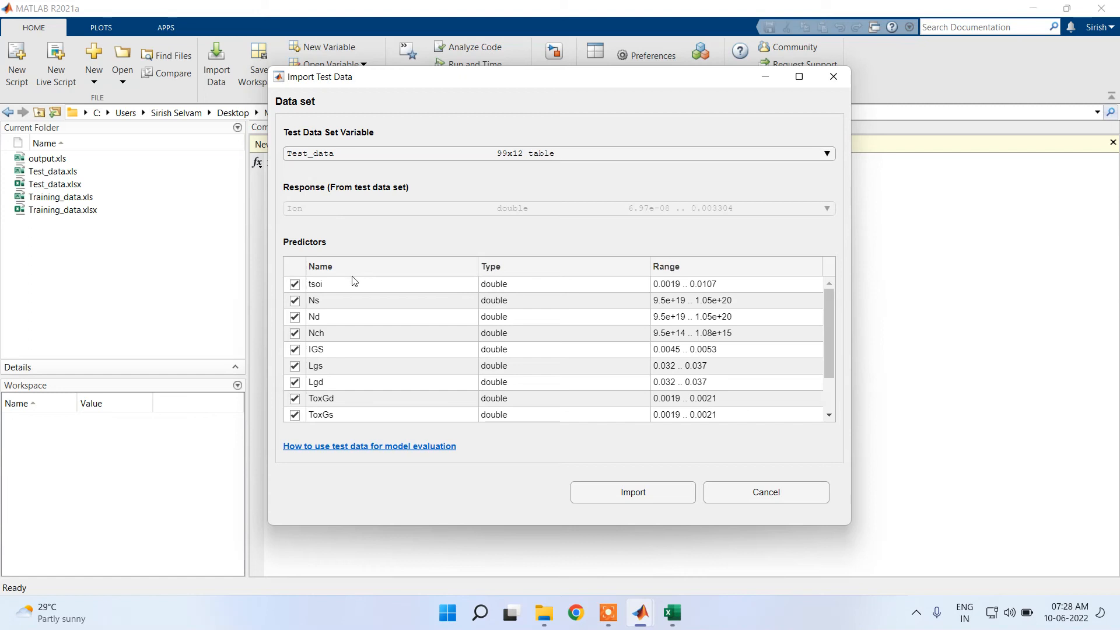
scroll(358, 305, "down", 3)
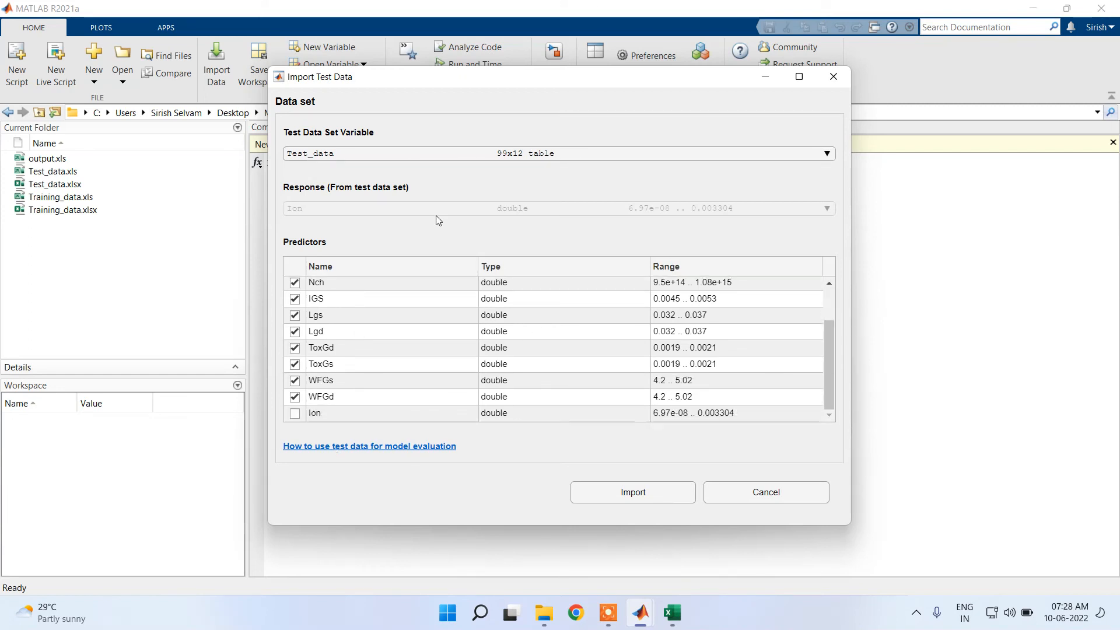
left_click(652, 497)
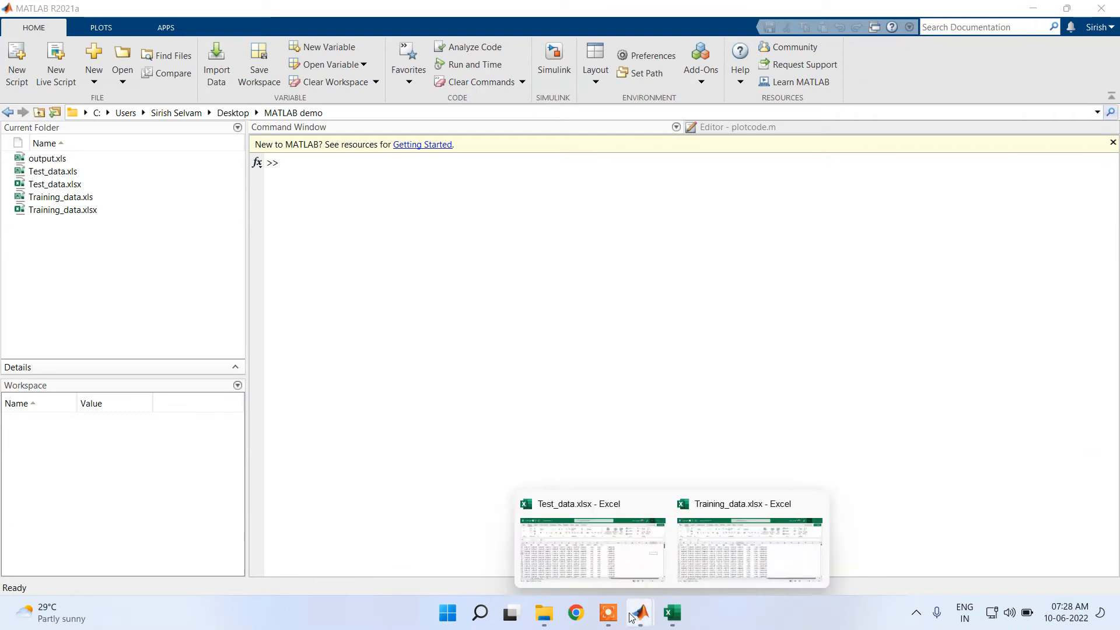
Return to Regression Learner, test the trained Fine Tree model on the imported data, and examine the test results in its summary.
mouse_move(641, 616)
left_click(713, 525)
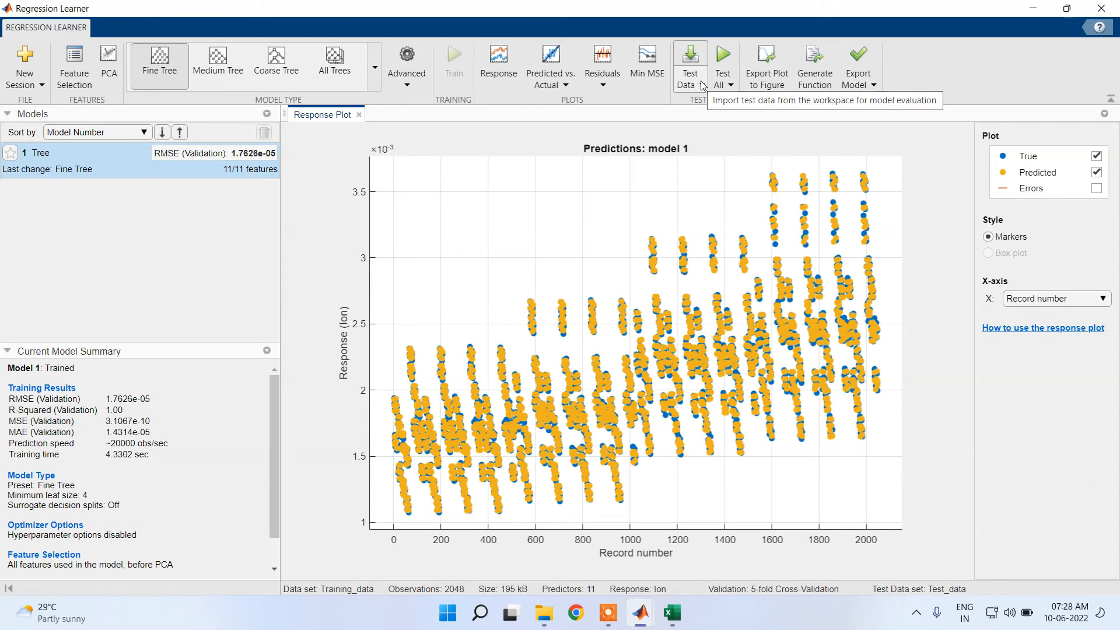
left_click(725, 64)
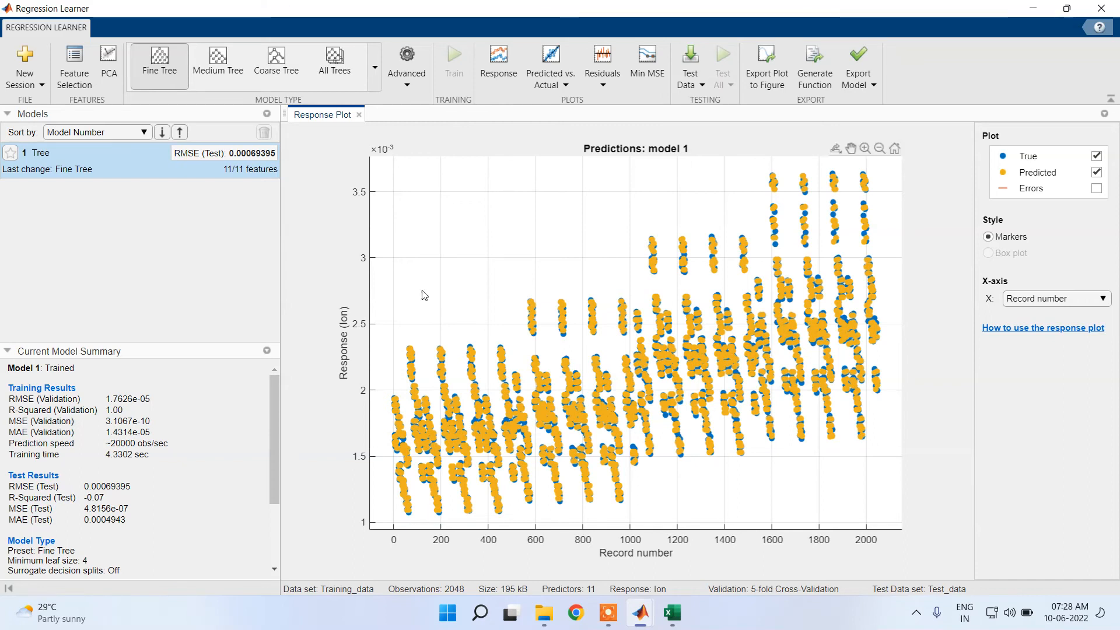
scroll(214, 460, "down", 3)
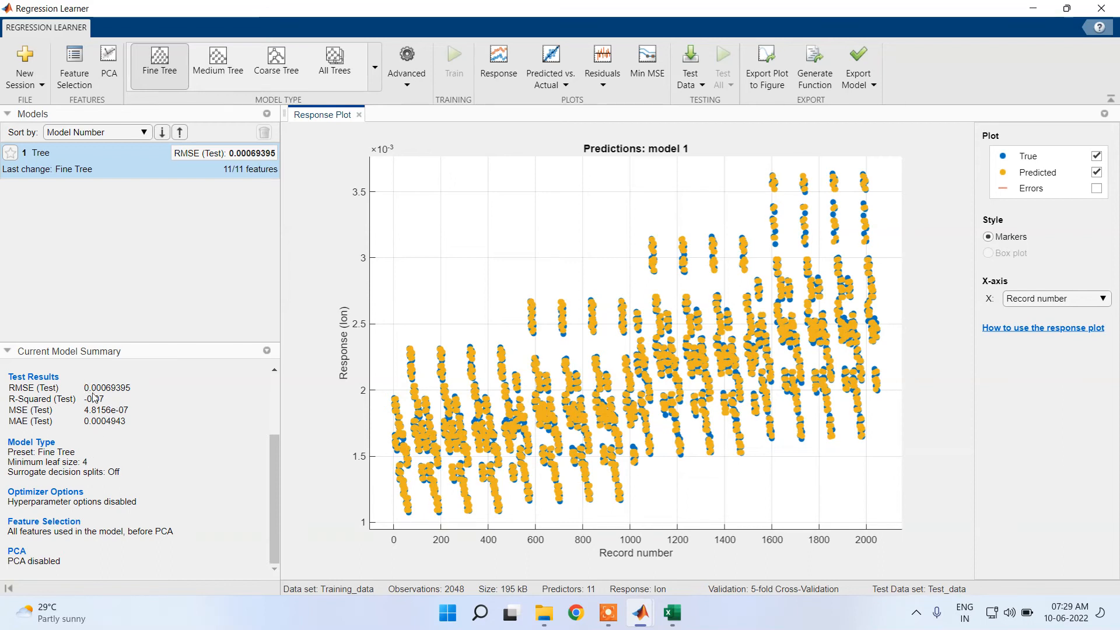
scroll(96, 401, "up", 2)
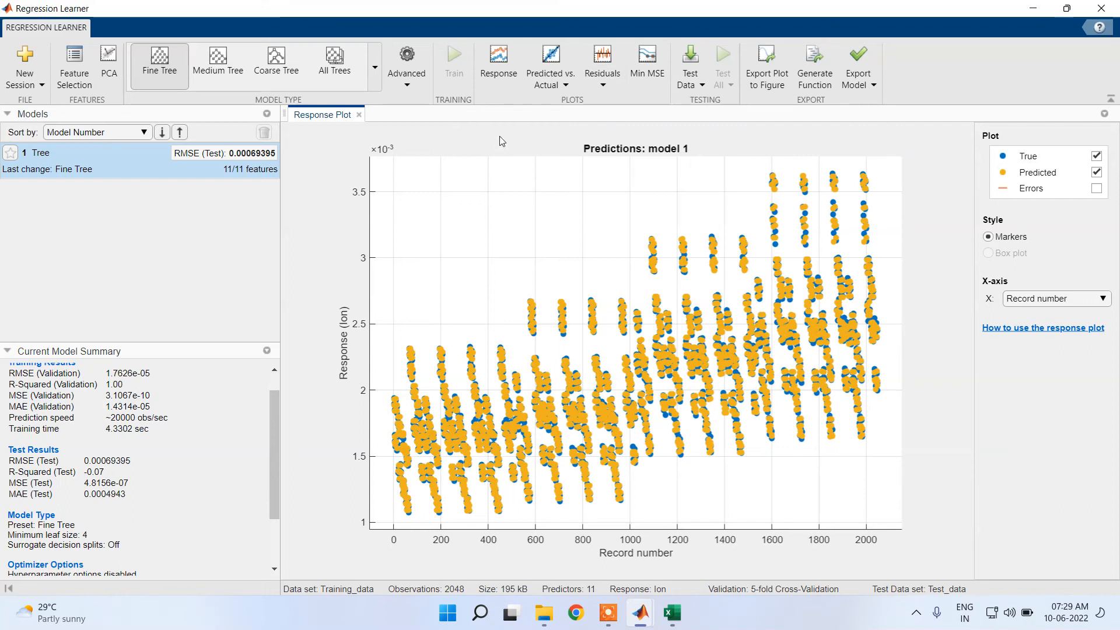
Display the predicted vs. actual plot for the test data and check the source values in Test_data.xlsx in Excel.
left_click(555, 85)
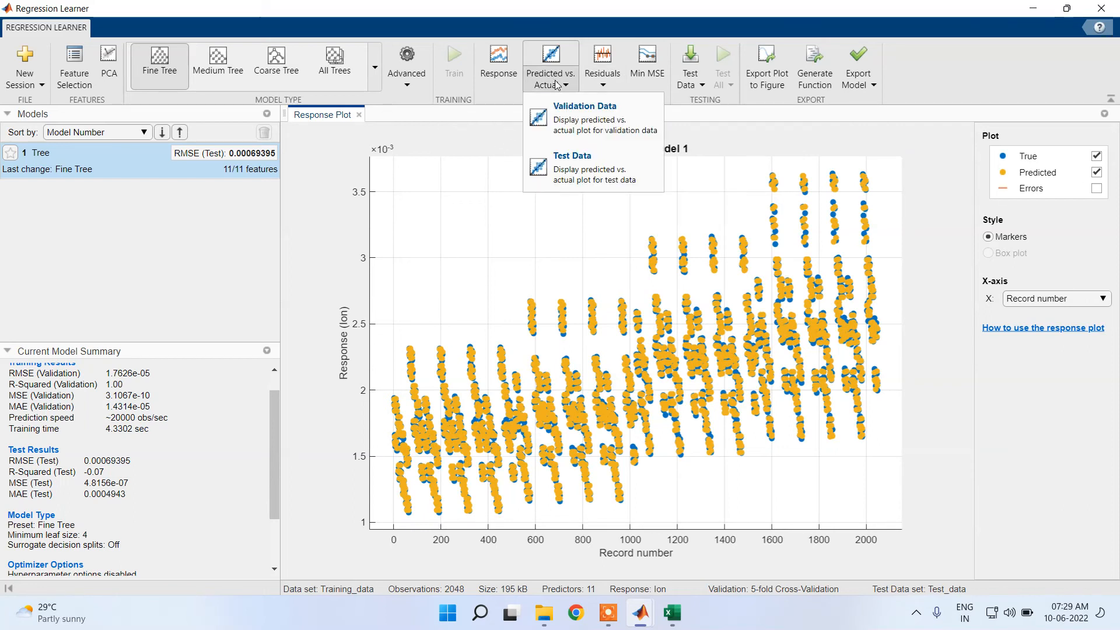
left_click(574, 175)
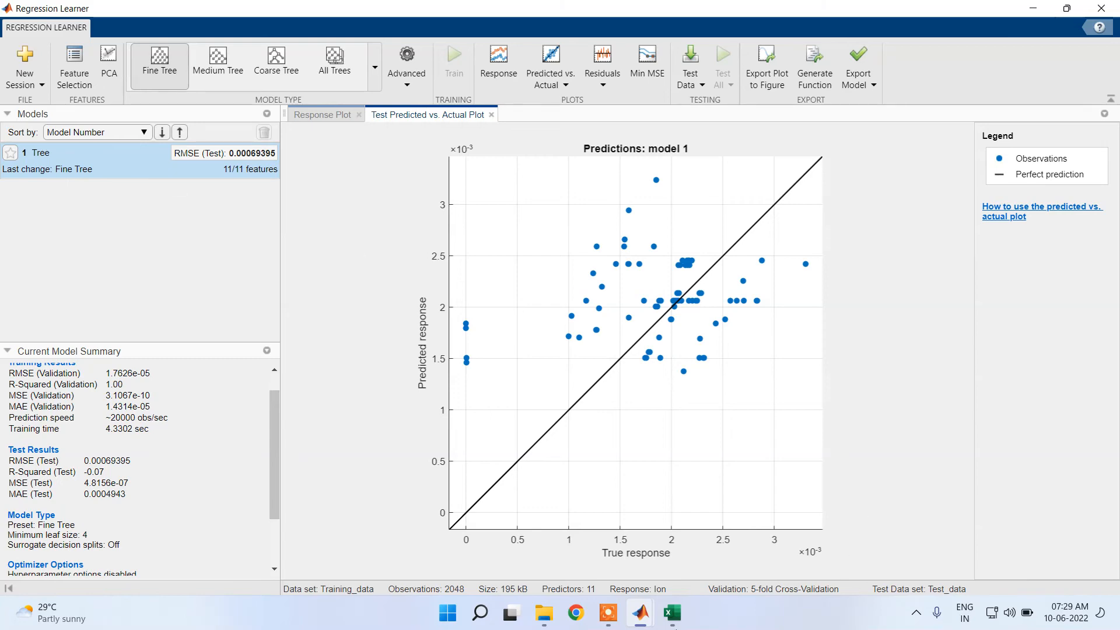
mouse_move(674, 620)
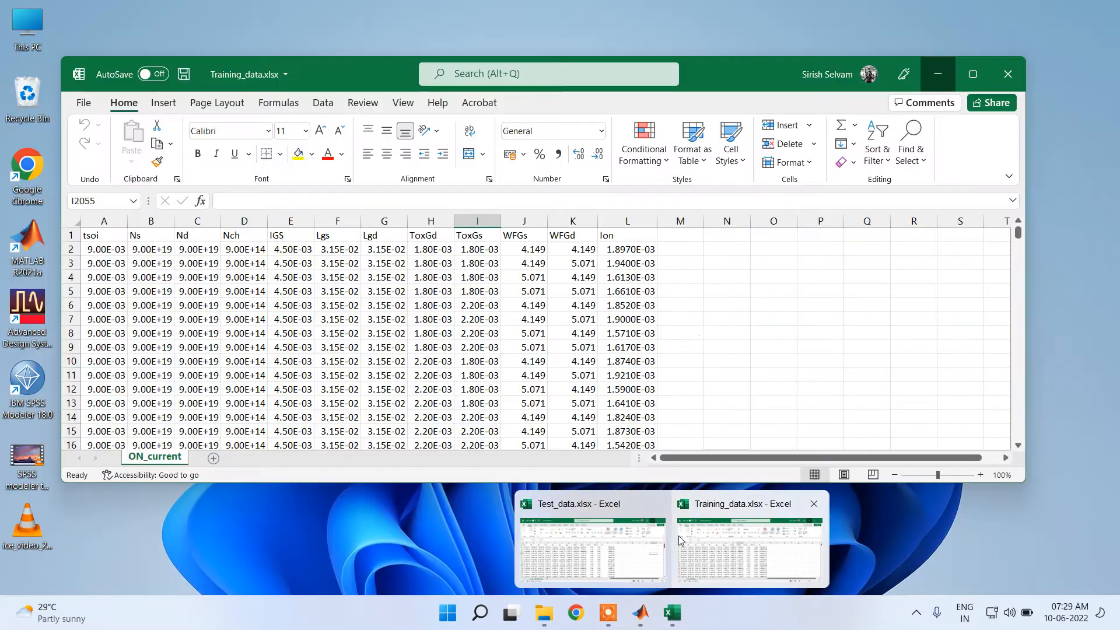
mouse_move(634, 538)
left_click(628, 532)
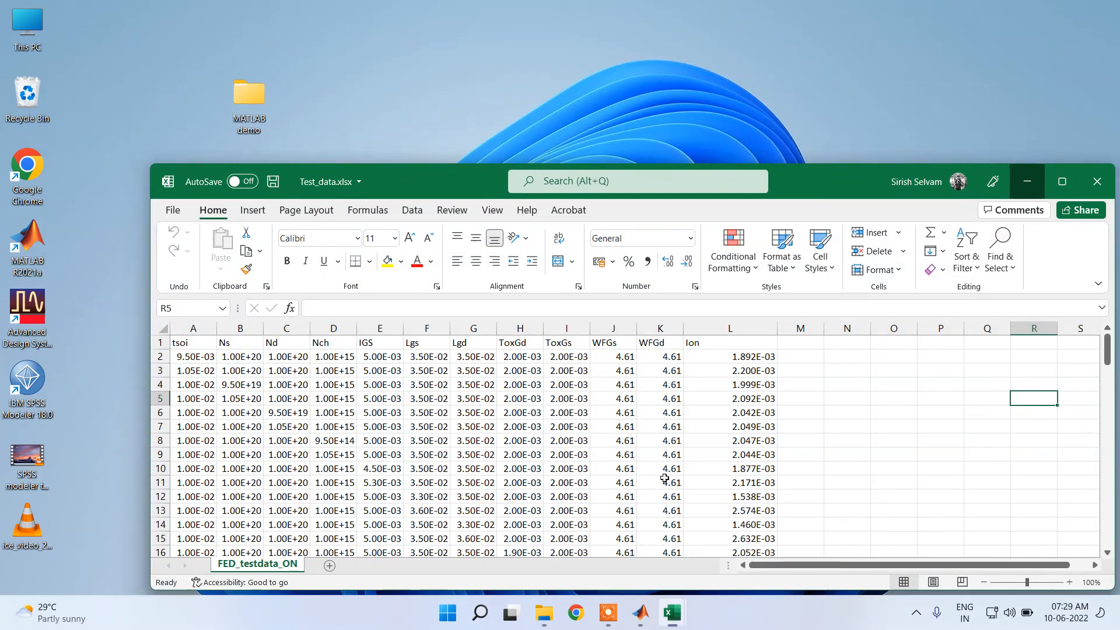
left_click(1024, 181)
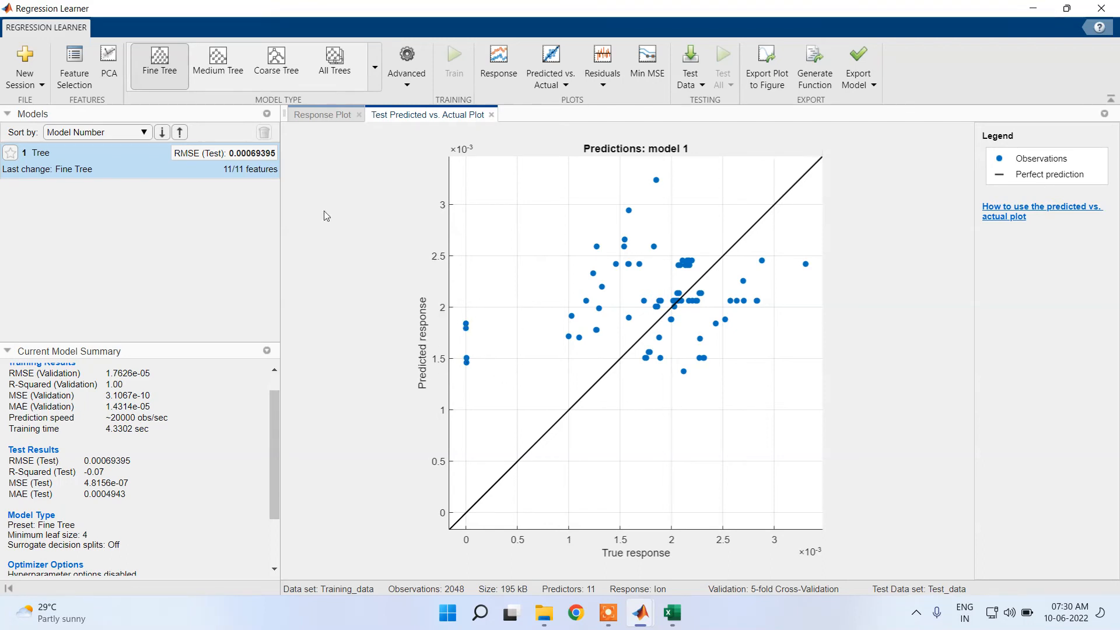
Review the model export options, export the test predicted vs. actual plot to a separate figure, and close that figure after viewing.
left_click(861, 88)
left_click(945, 139)
left_click(858, 88)
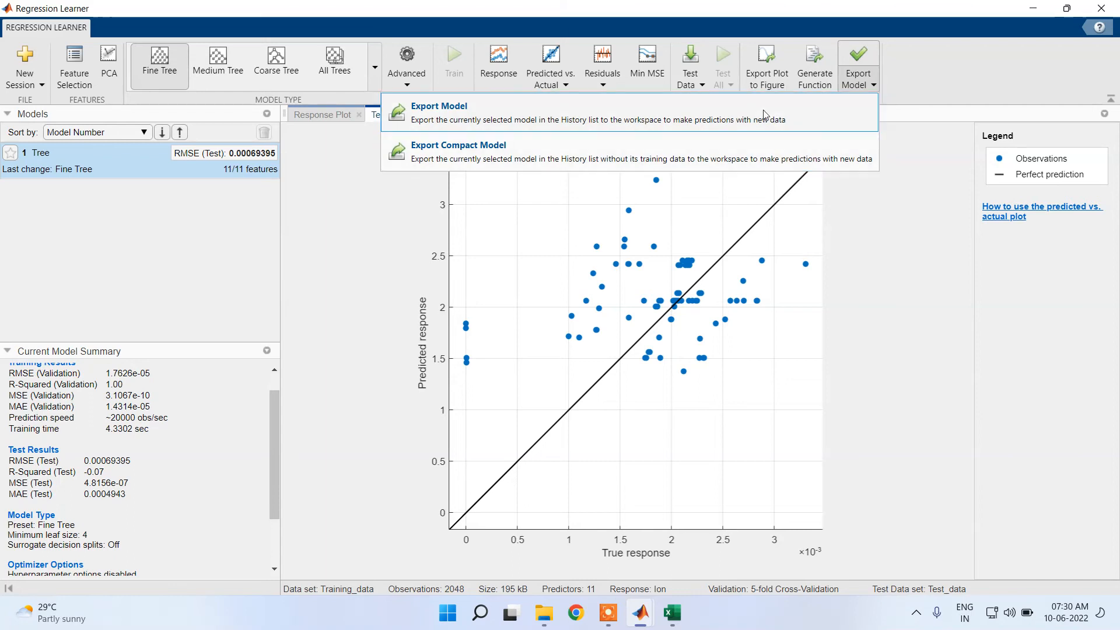
left_click(768, 82)
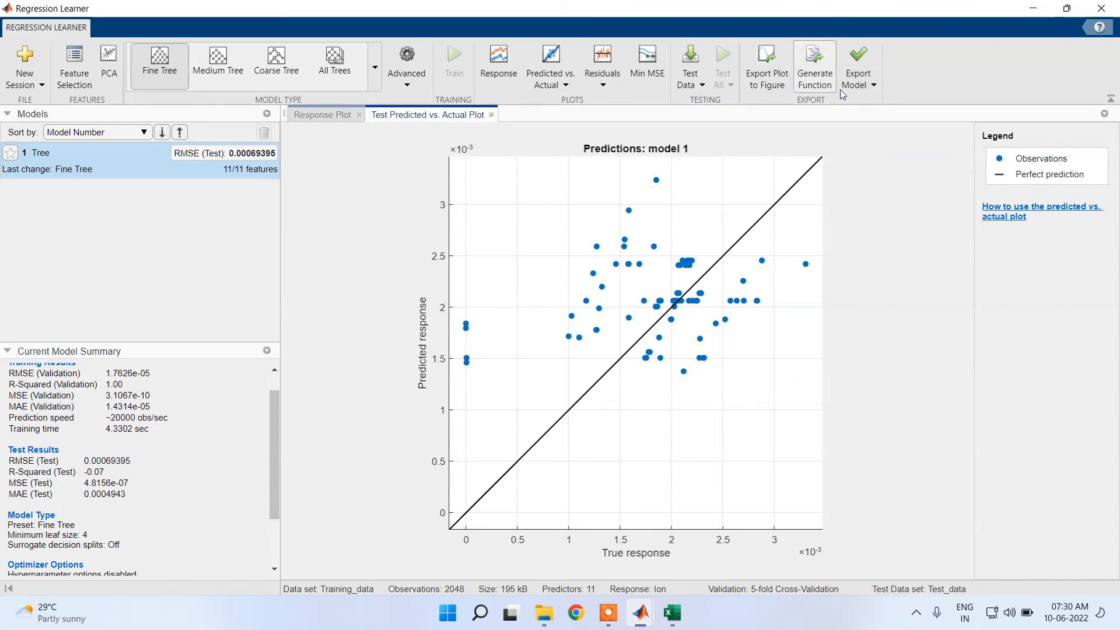
left_click(857, 81)
left_click(865, 116)
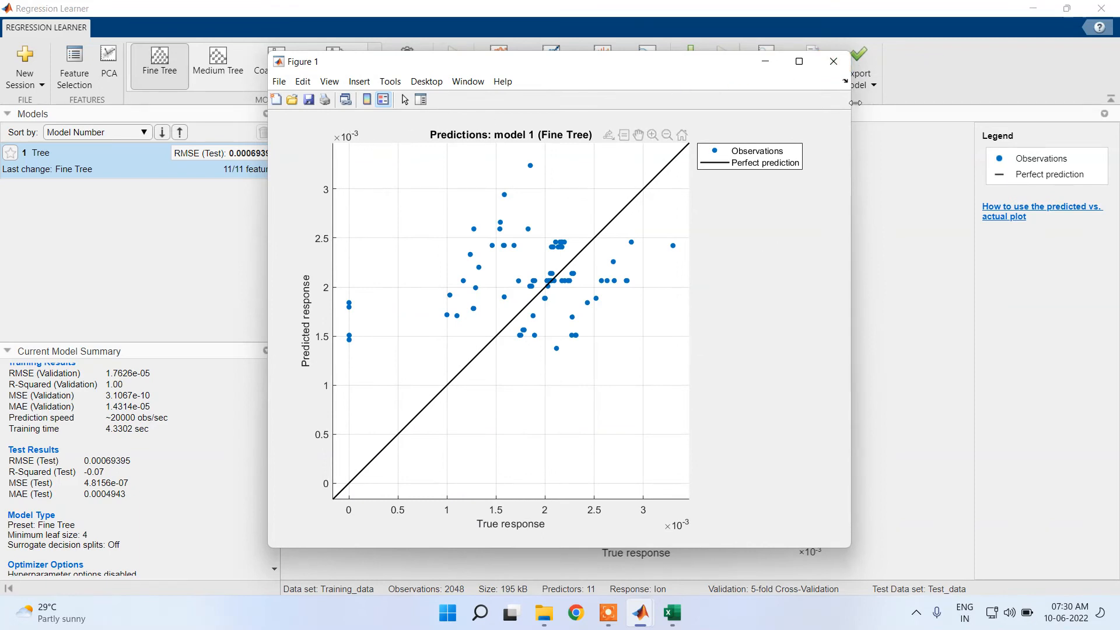
left_click(834, 61)
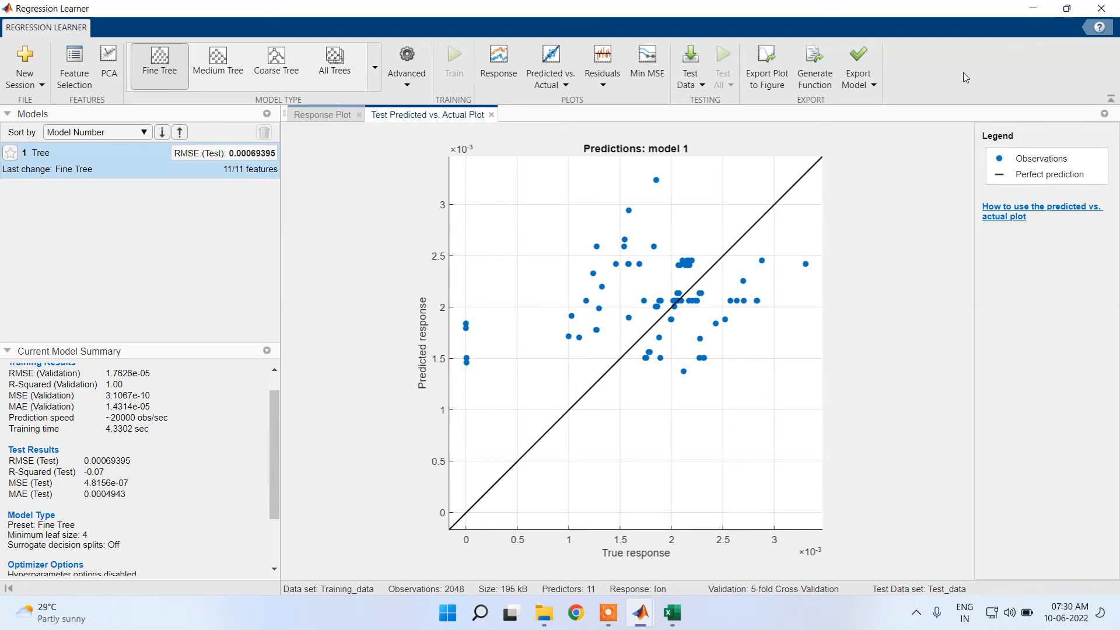
left_click(672, 612)
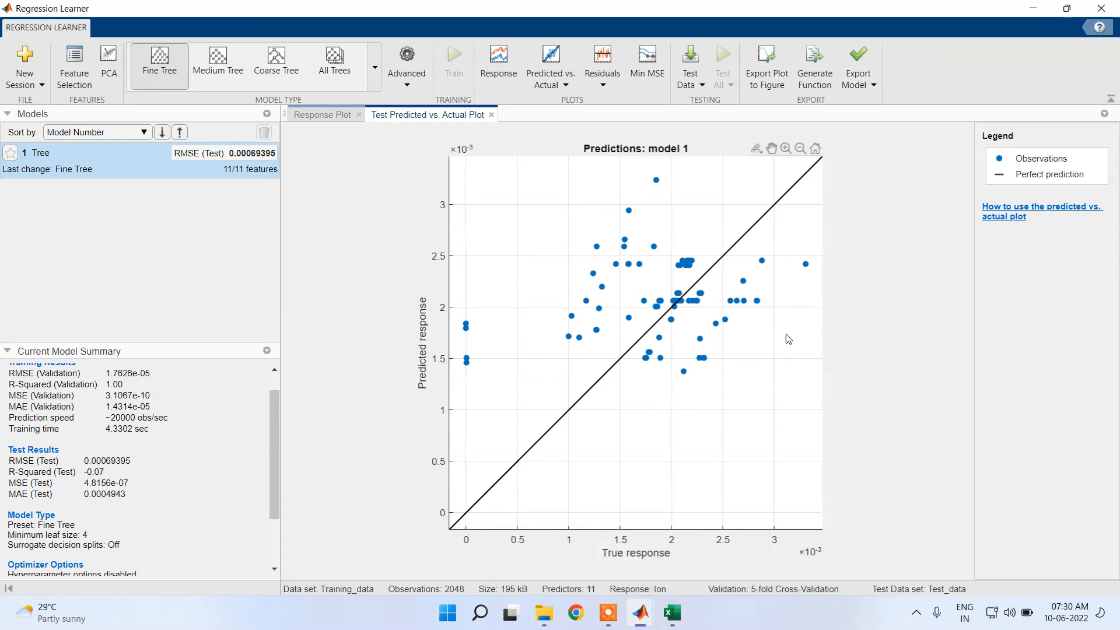
Review the model export options, then bring up the exported predictions figure and maximize its window.
left_click(866, 88)
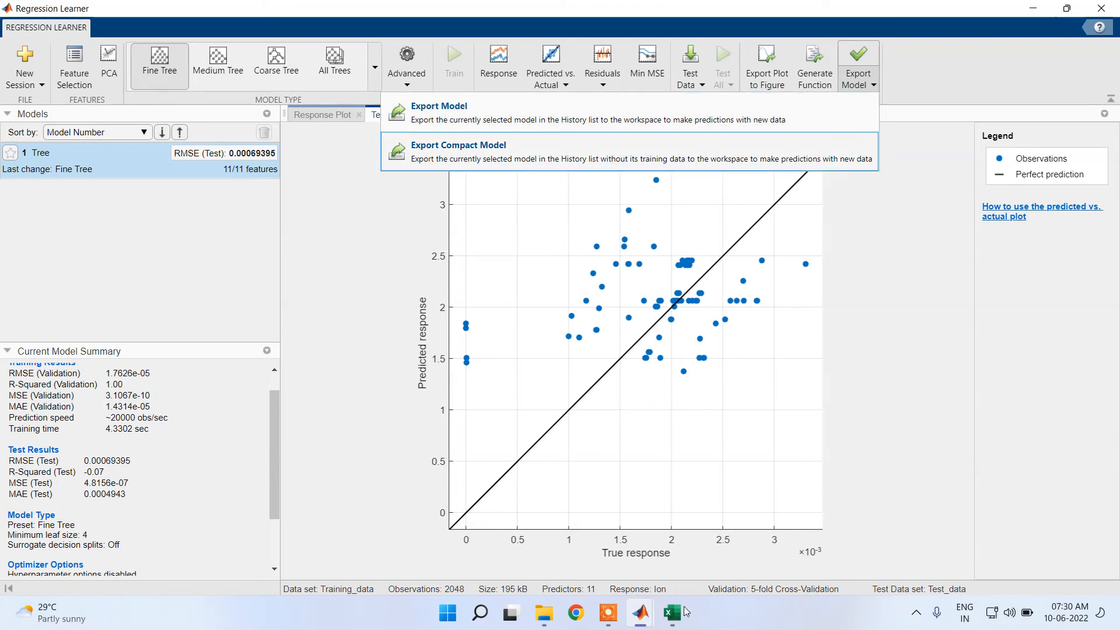
left_click(641, 612)
left_click(799, 518)
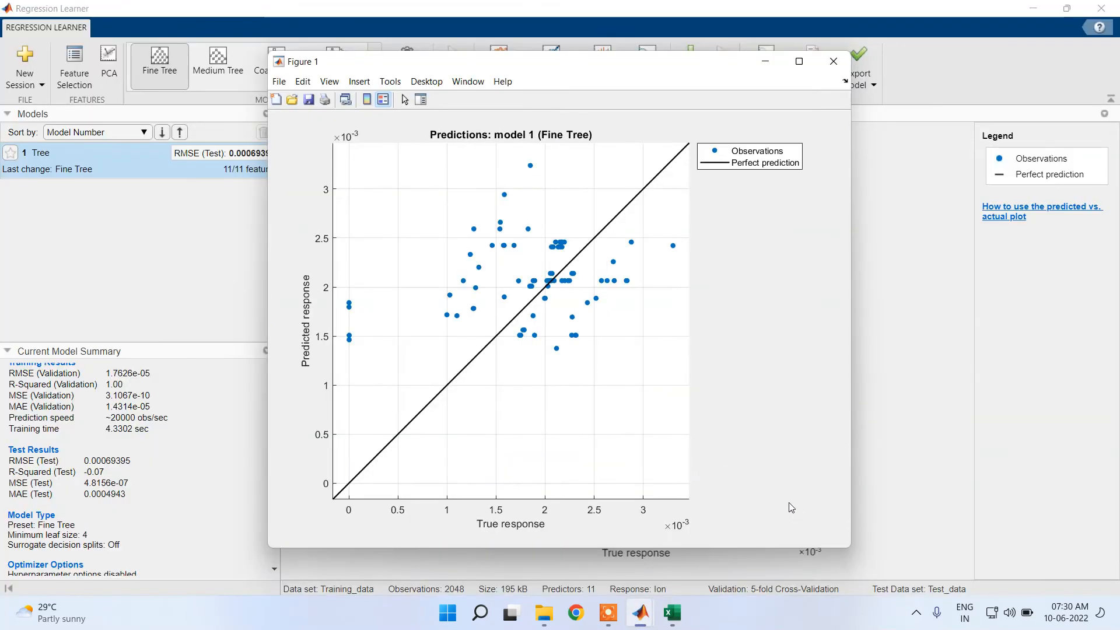
left_click(800, 62)
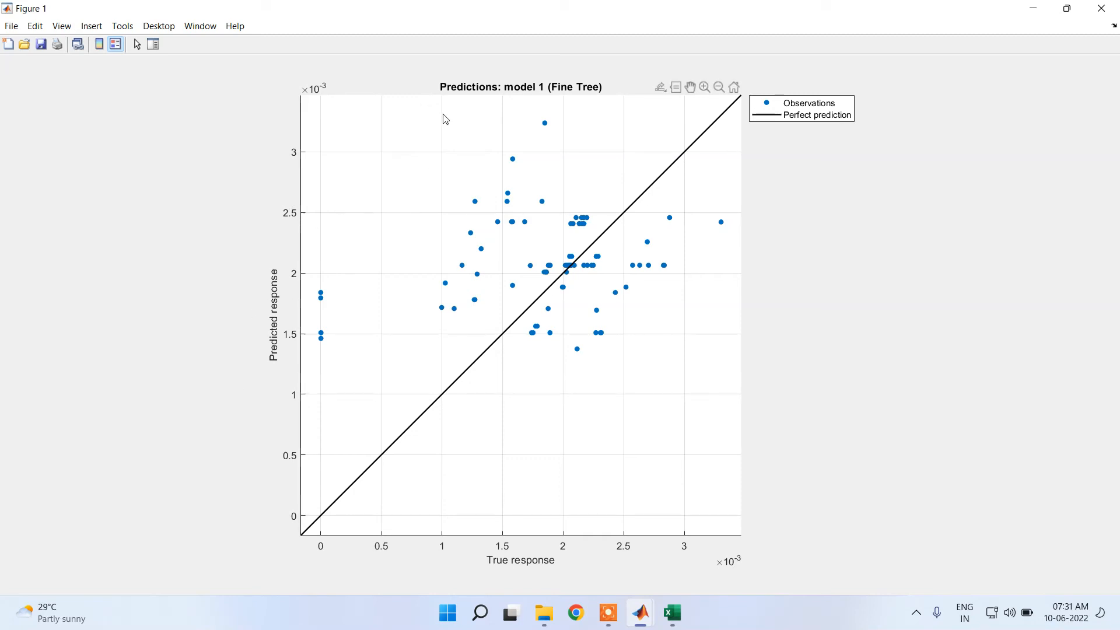
mouse_move(509, 195)
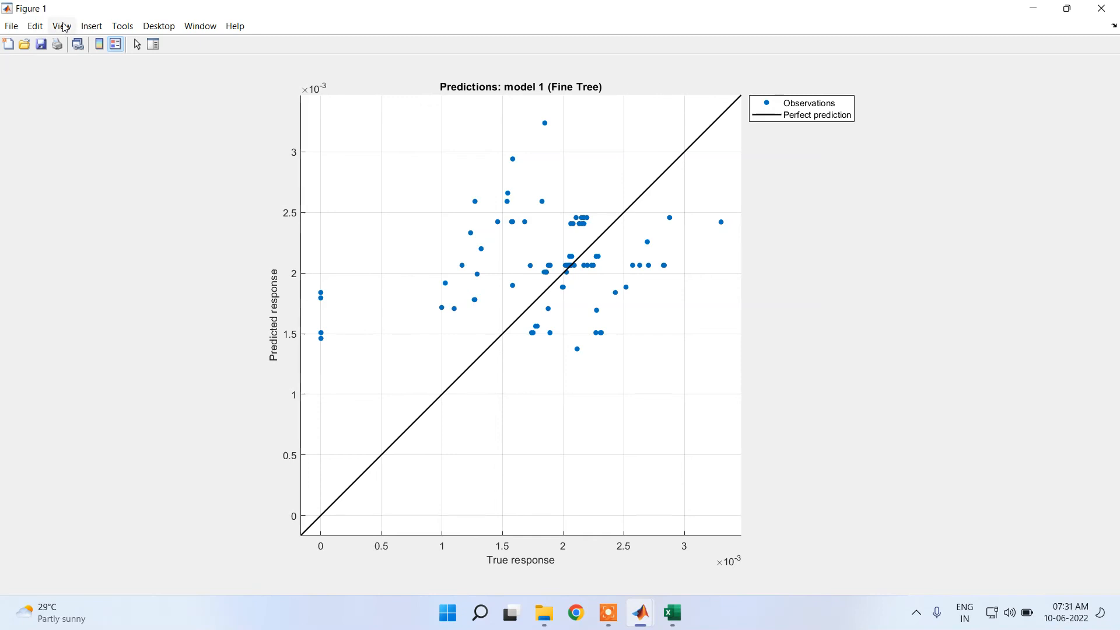
Open the Property Inspector for the predictions plot and move it clear of the legend.
left_click(92, 25)
mouse_move(59, 31)
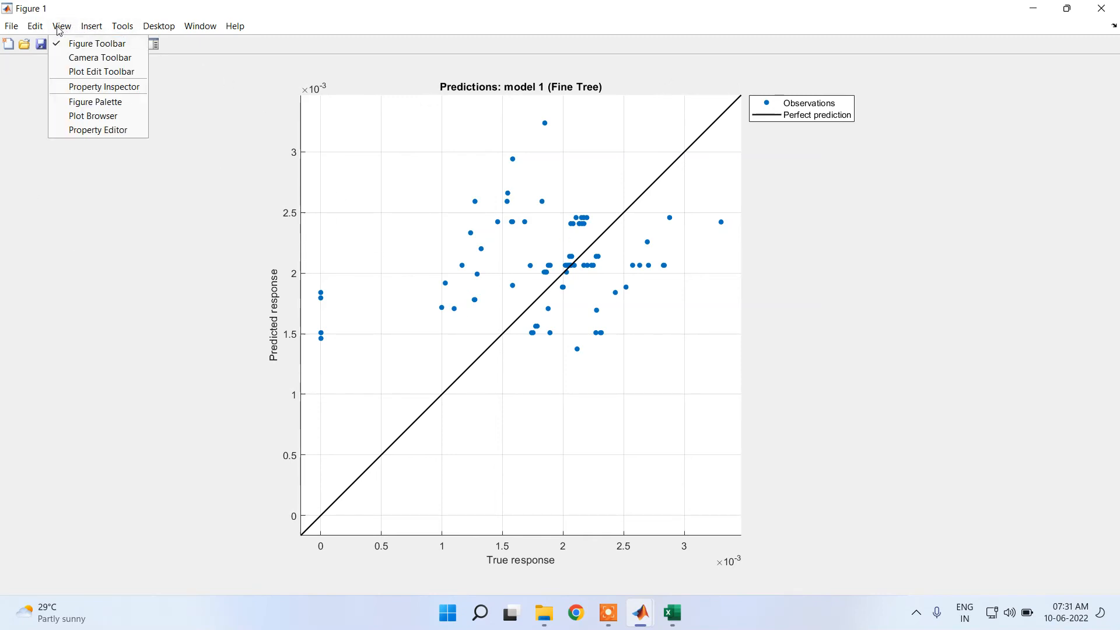
left_click(102, 84)
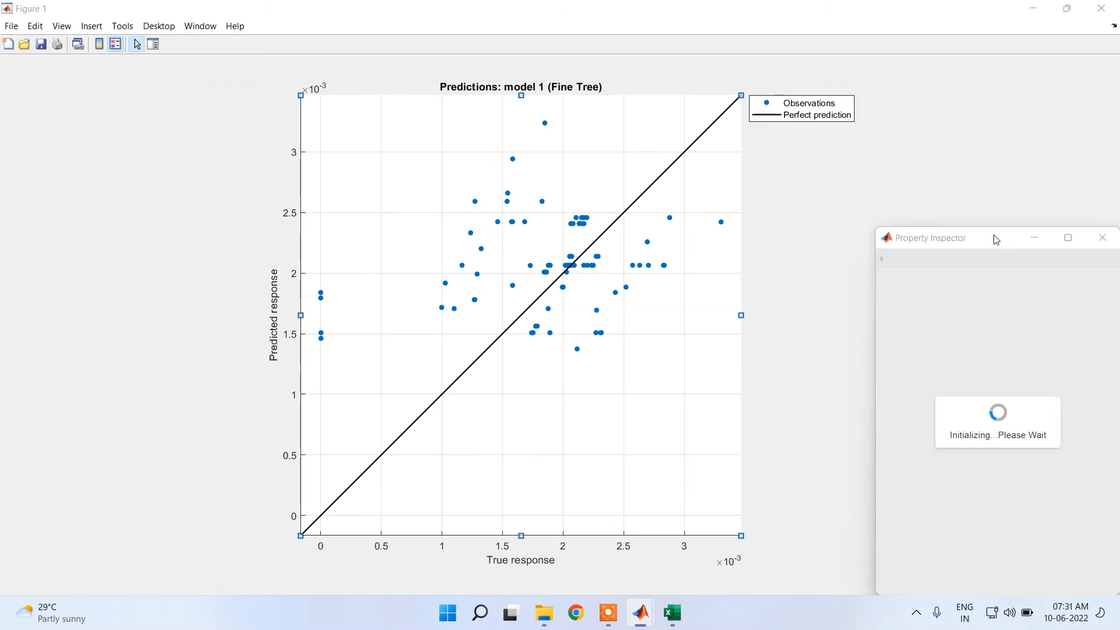
left_click_drag(969, 242, 924, 162)
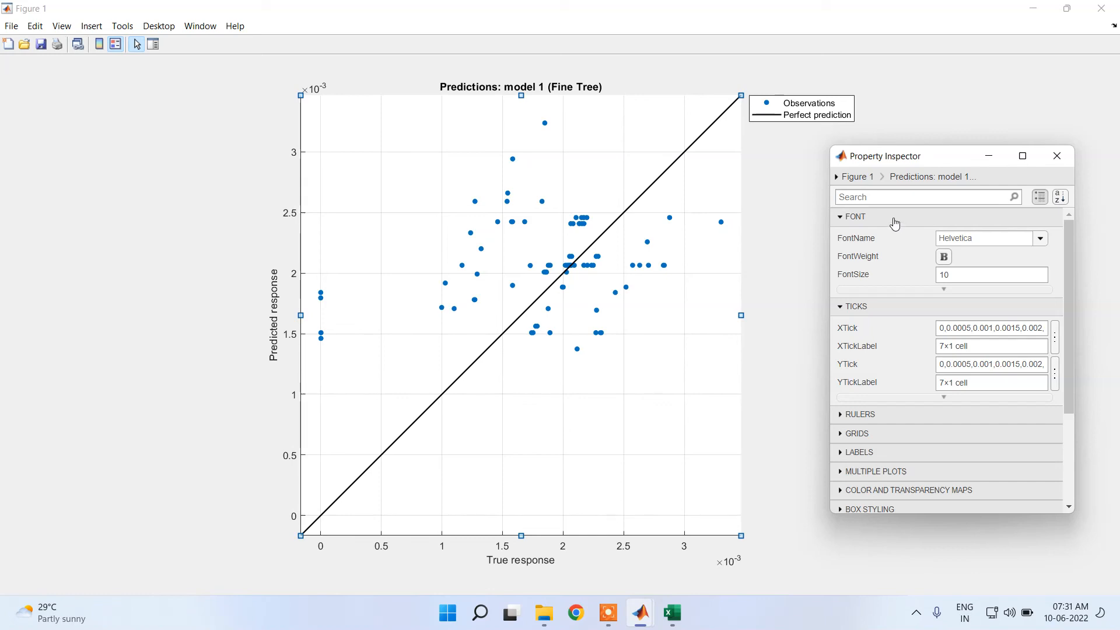
Set the plot's font to Times New Roman and make it bold.
left_click(1040, 239)
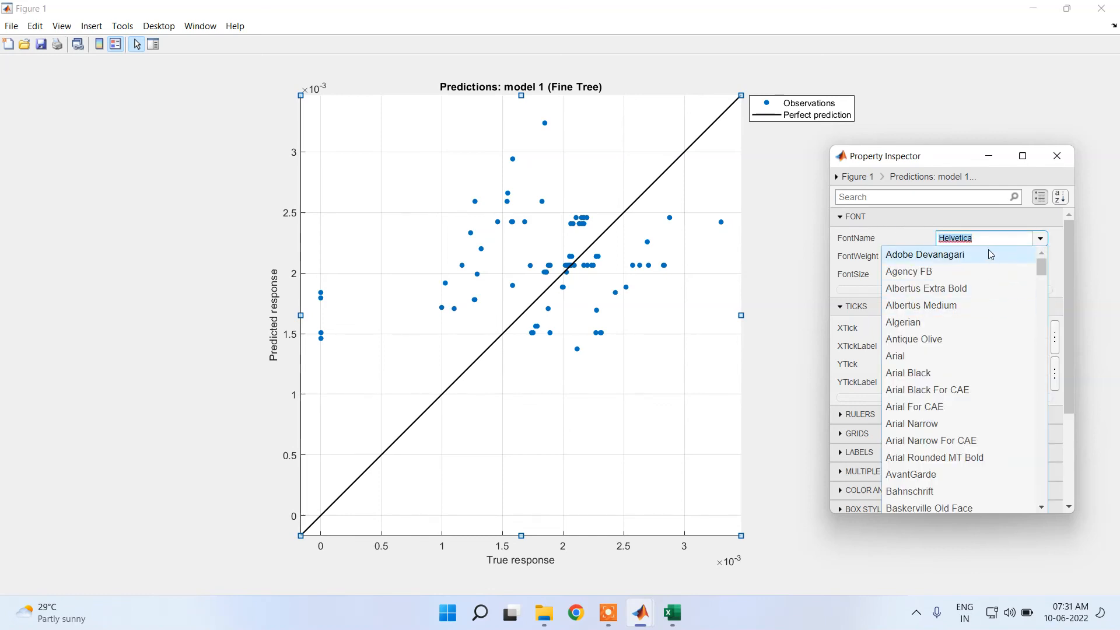
type("Tahoma")
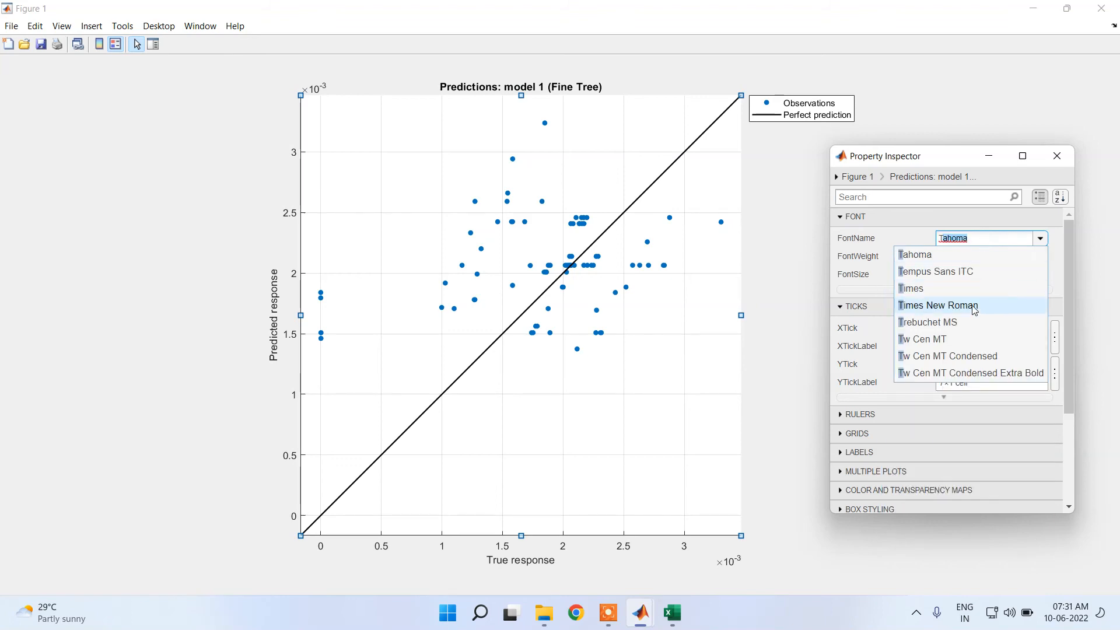
left_click(968, 305)
left_click(948, 258)
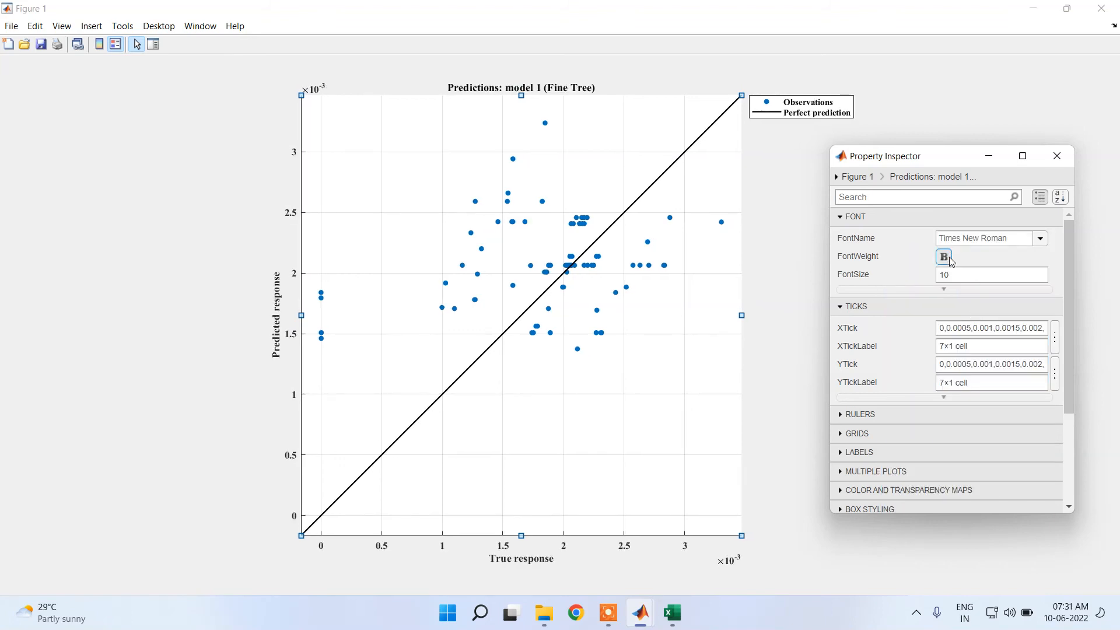
Try plot font sizes 50 and 25, then set the font size to 20.
left_click(977, 275)
type("50")
key("Return")
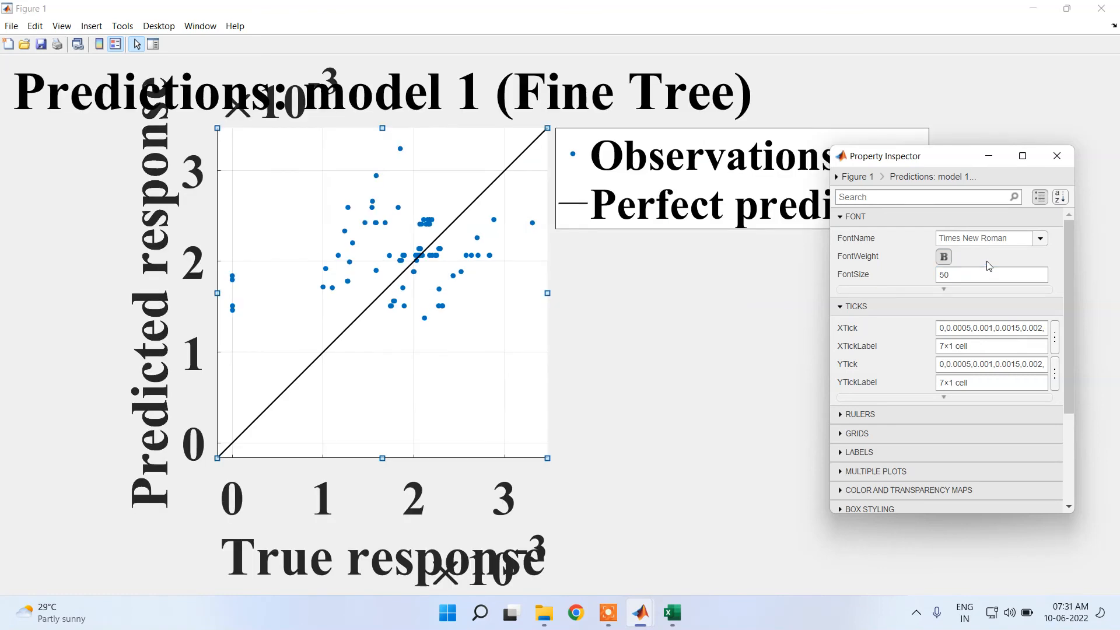
double_click(974, 279)
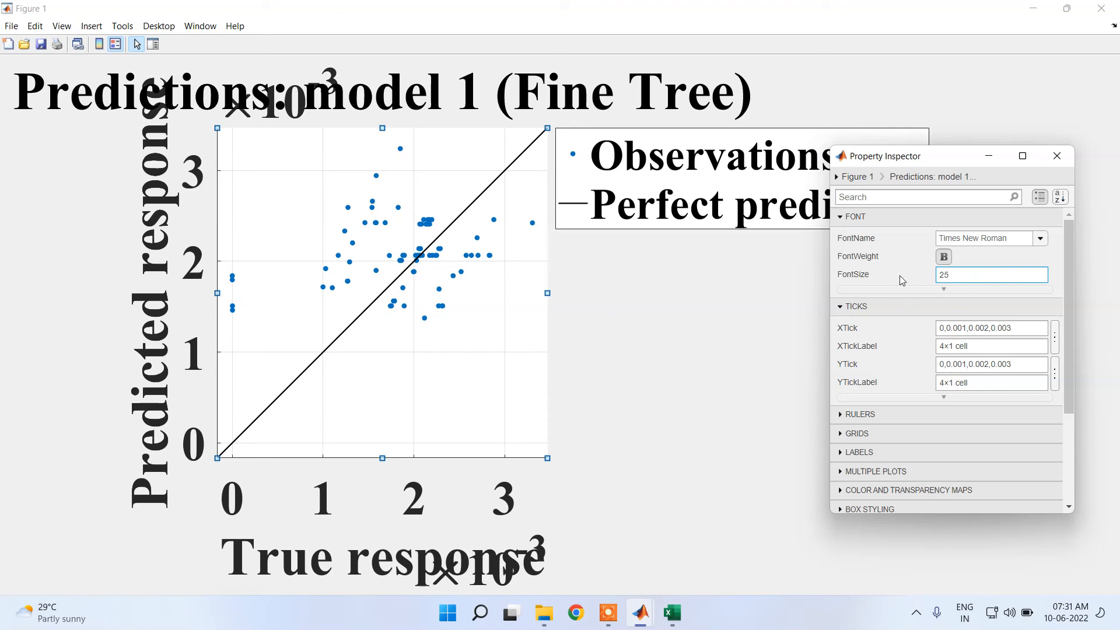
type("25")
key("Return")
left_click(965, 278)
Select the whole figure and look through its property groups, including the plotting properties.
left_click(803, 265)
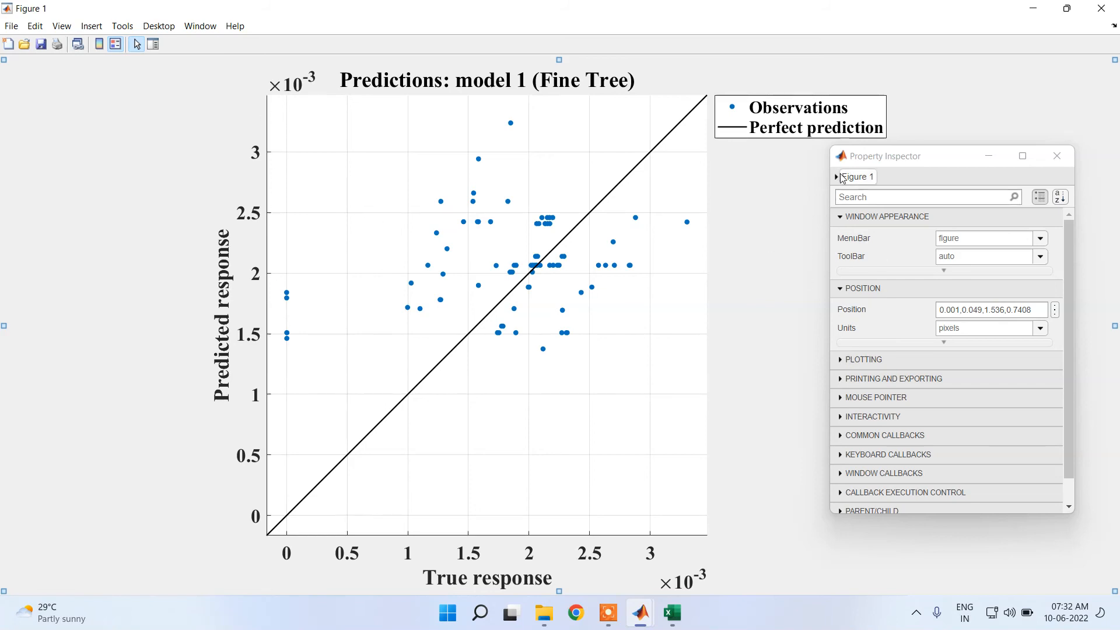
scroll(914, 312, "down", 1)
scroll(913, 313, "up", 1)
scroll(893, 324, "down", 1)
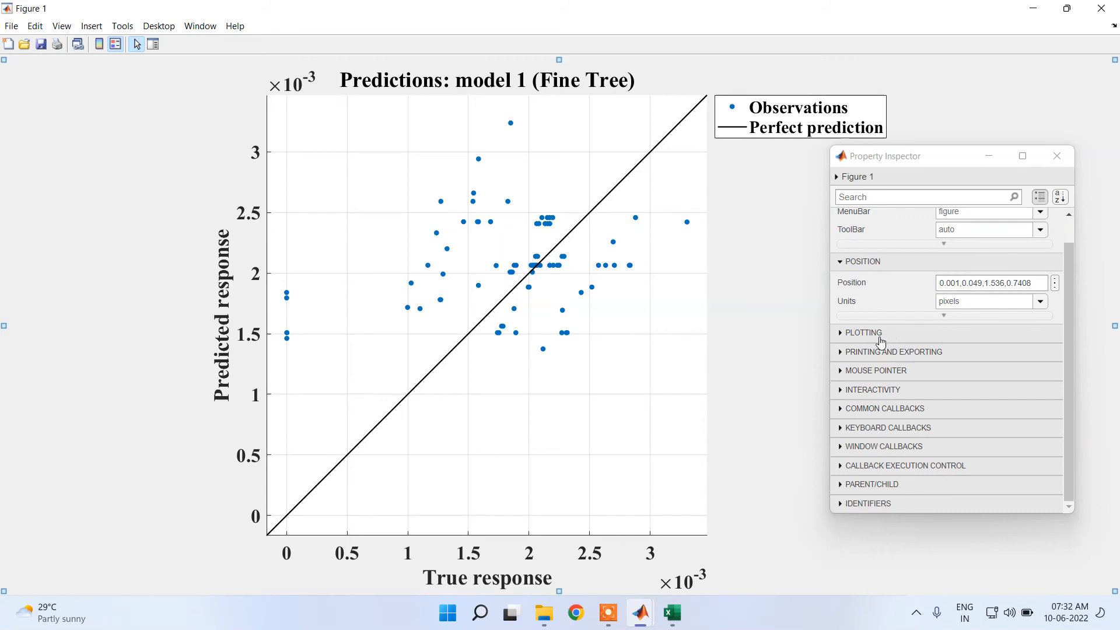
left_click(878, 337)
scroll(882, 341, "up", 1)
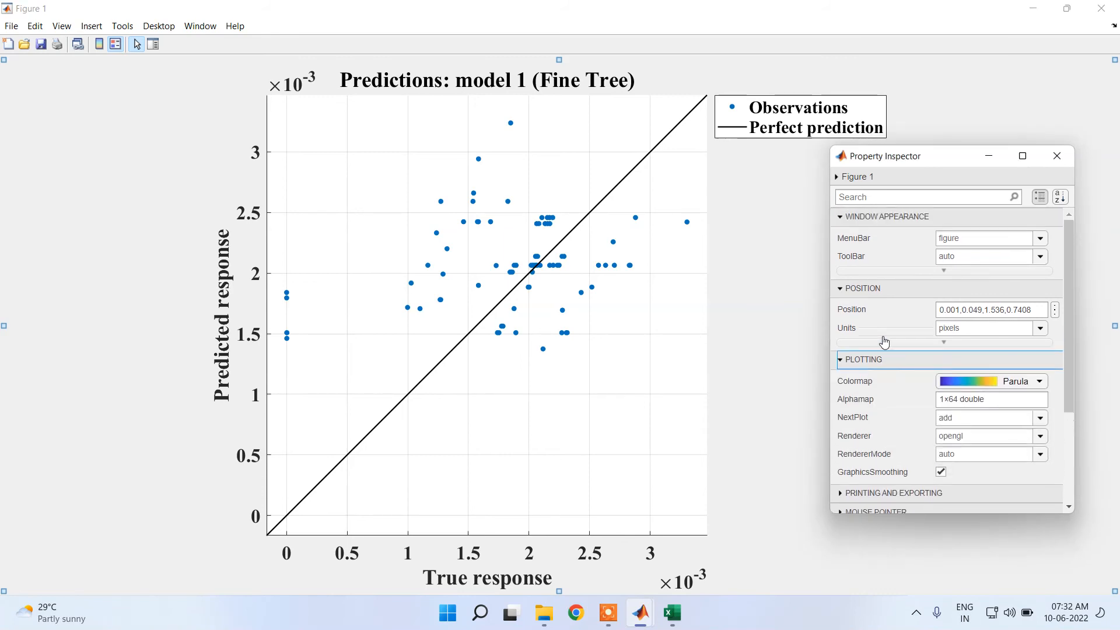
Select the Observations series in the figure's object tree, set its line width to 1.5, and close the Property Inspector.
left_click(834, 177)
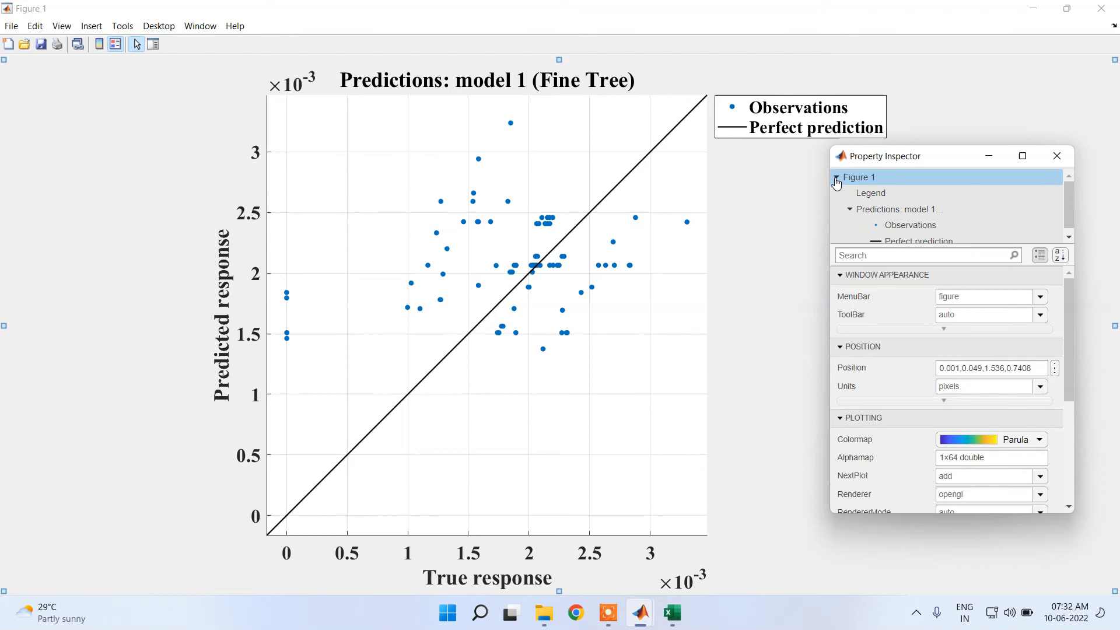
left_click(908, 222)
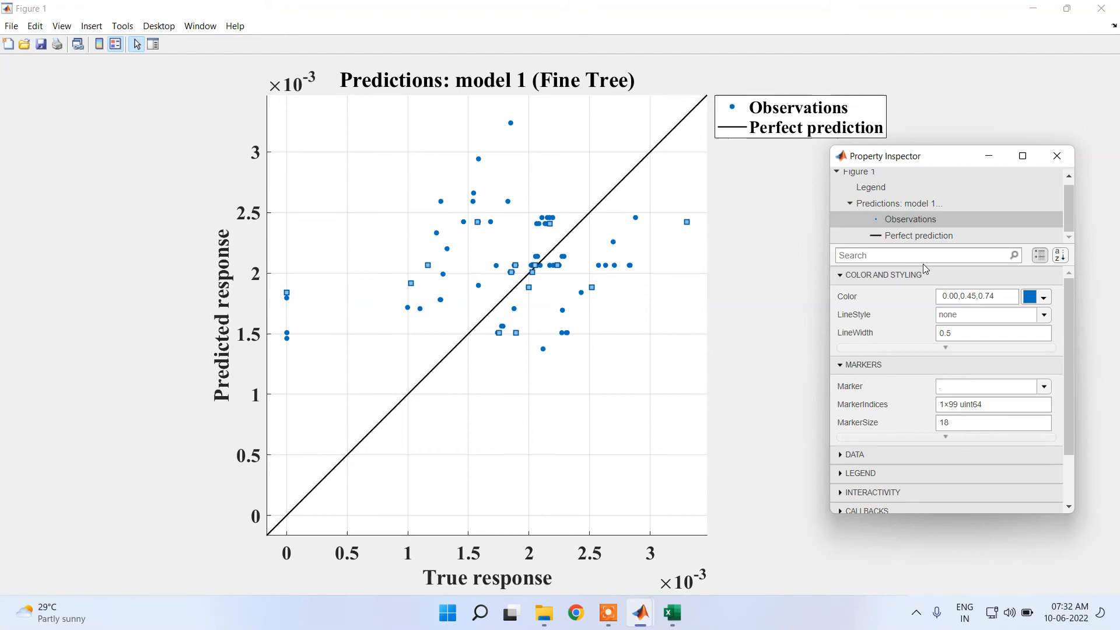
left_click(967, 332)
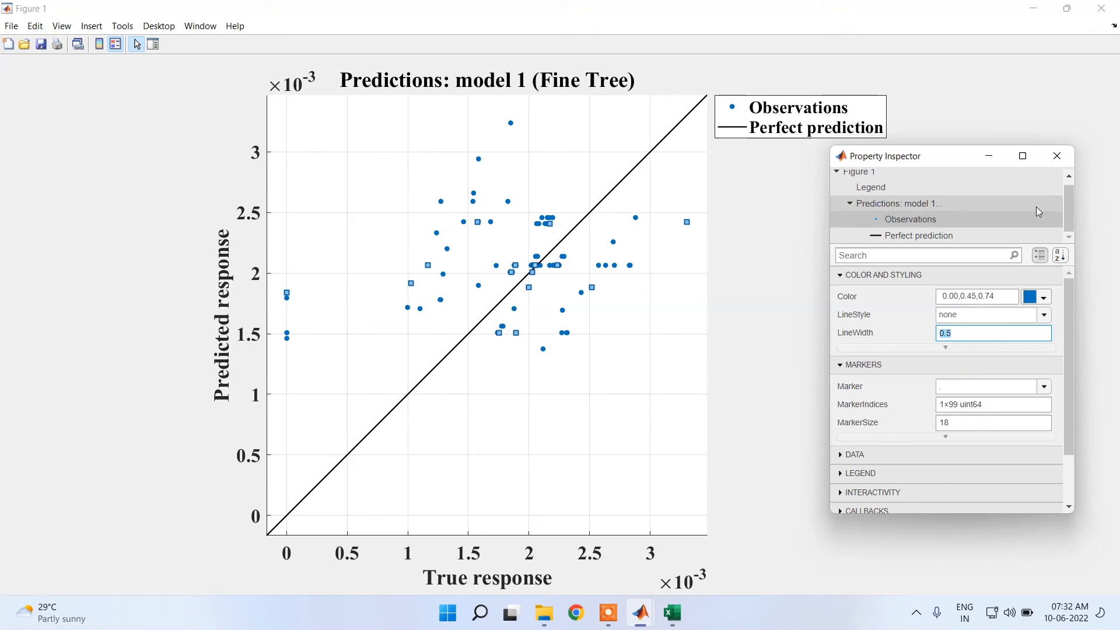
left_click(1057, 156)
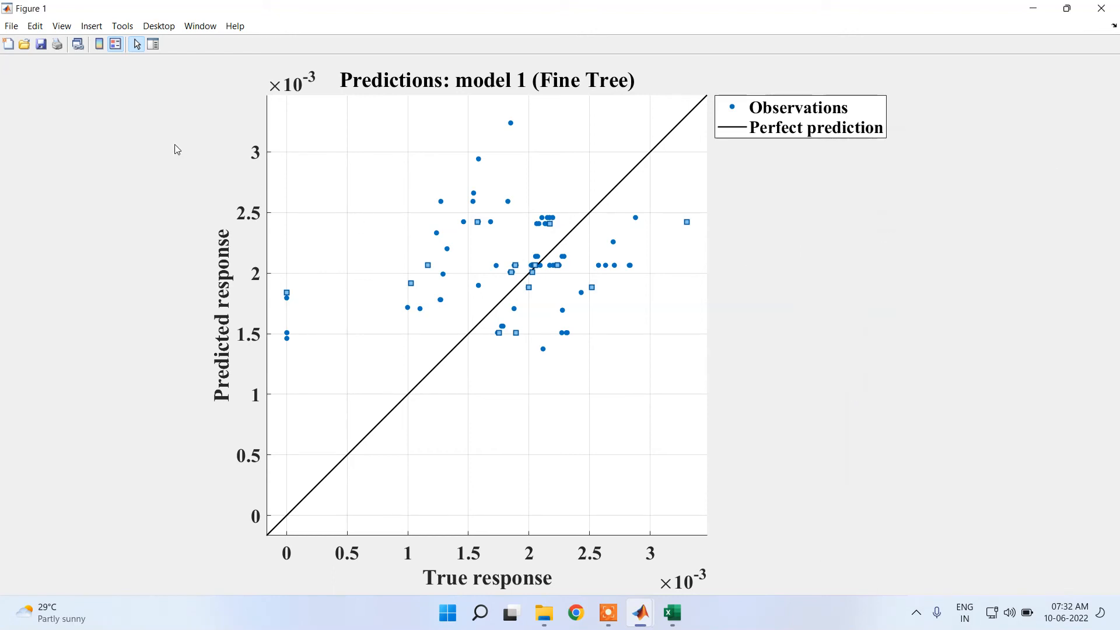
Reopen the Property Inspector and change the Observations series' color to pink (1.00,0.07,0.65).
left_click(36, 27)
mouse_move(61, 25)
left_click(74, 89)
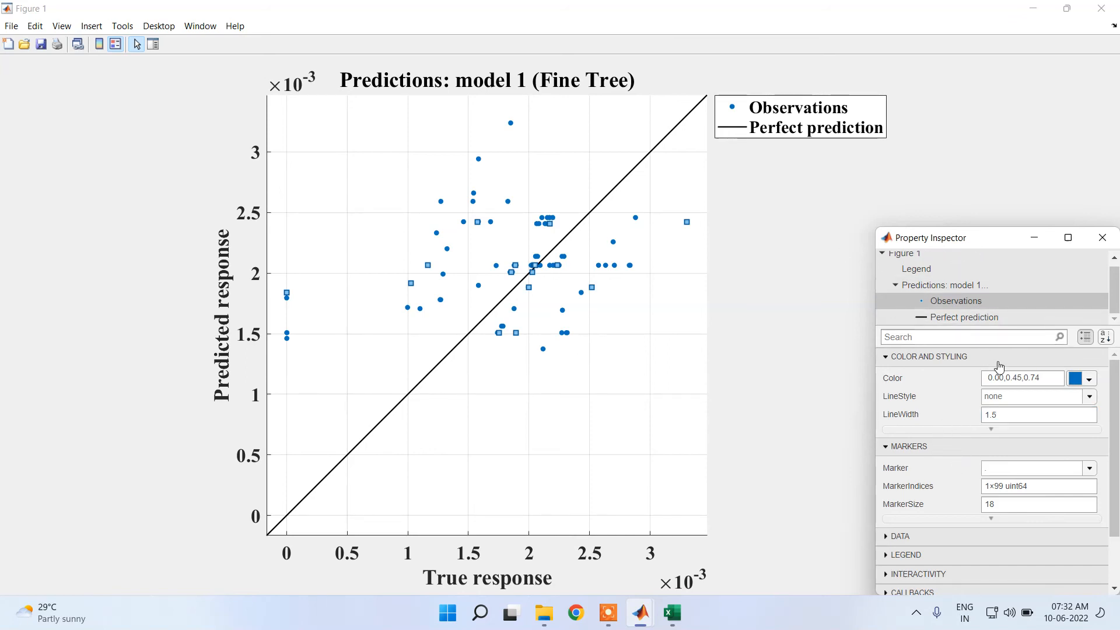
scroll(1021, 411, "down", 3)
scroll(1021, 412, "up", 3)
left_click(1080, 380)
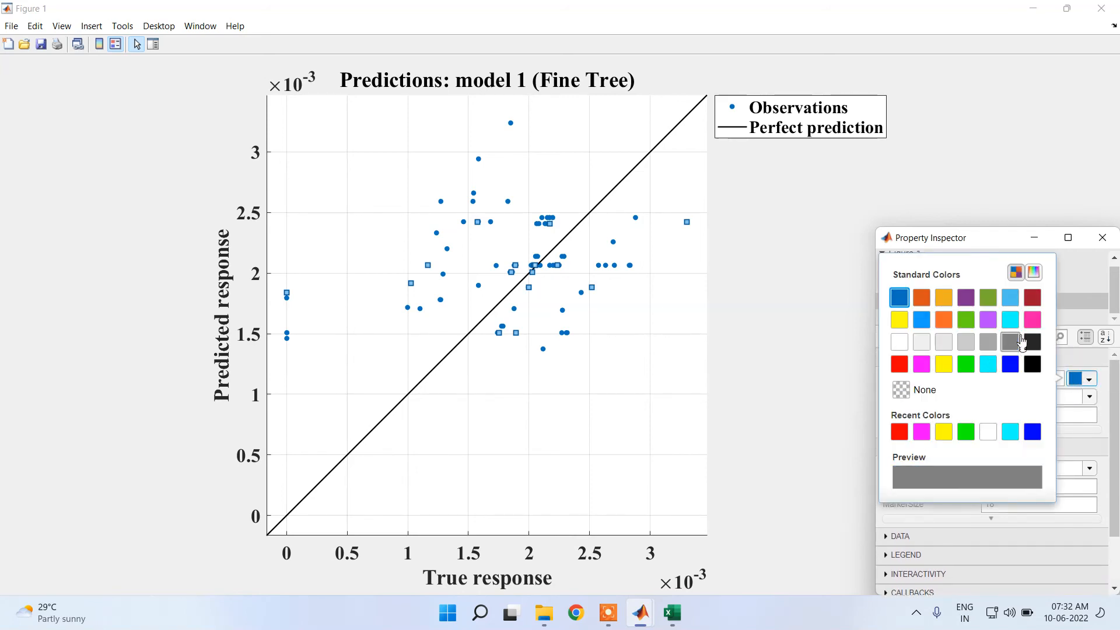
left_click(1032, 320)
Enlarge the Observations markers, trying size 25 before setting the marker size to 36.
left_click(1097, 360)
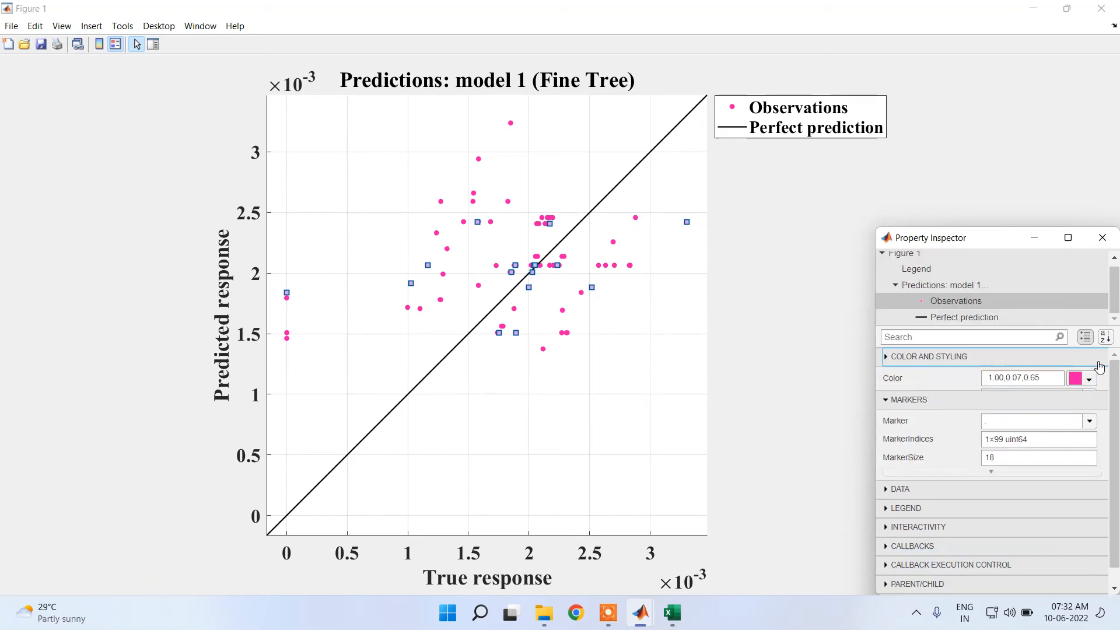
left_click(1004, 429)
type("25")
key("Return")
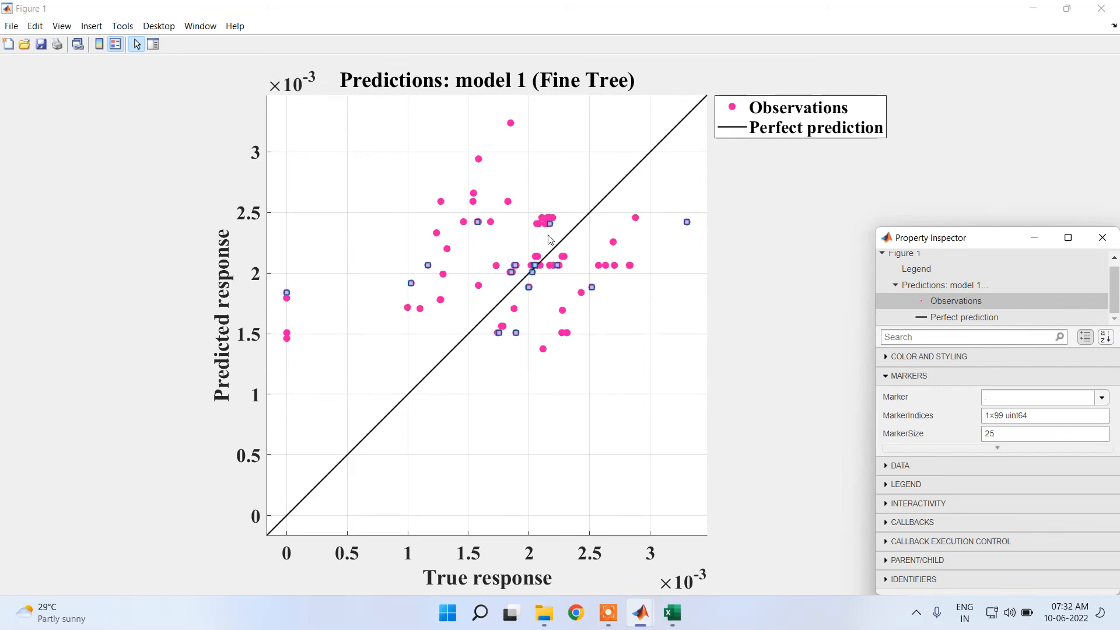
double_click(1001, 434)
key("Return")
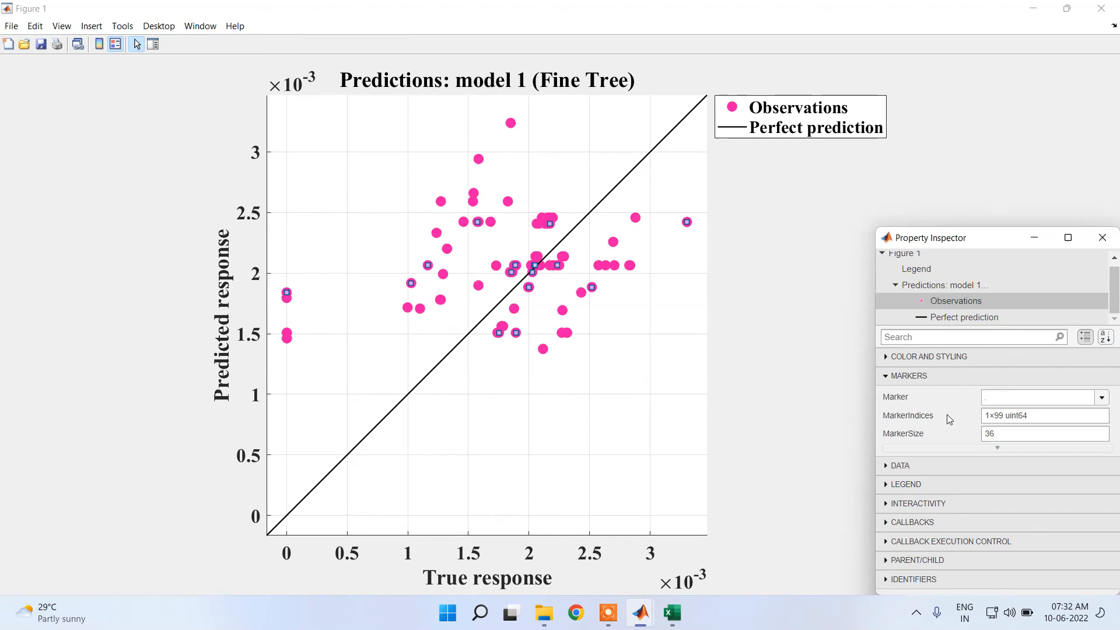
Try a solid line style on the Observations series, then set the line style back to none.
left_click(965, 356)
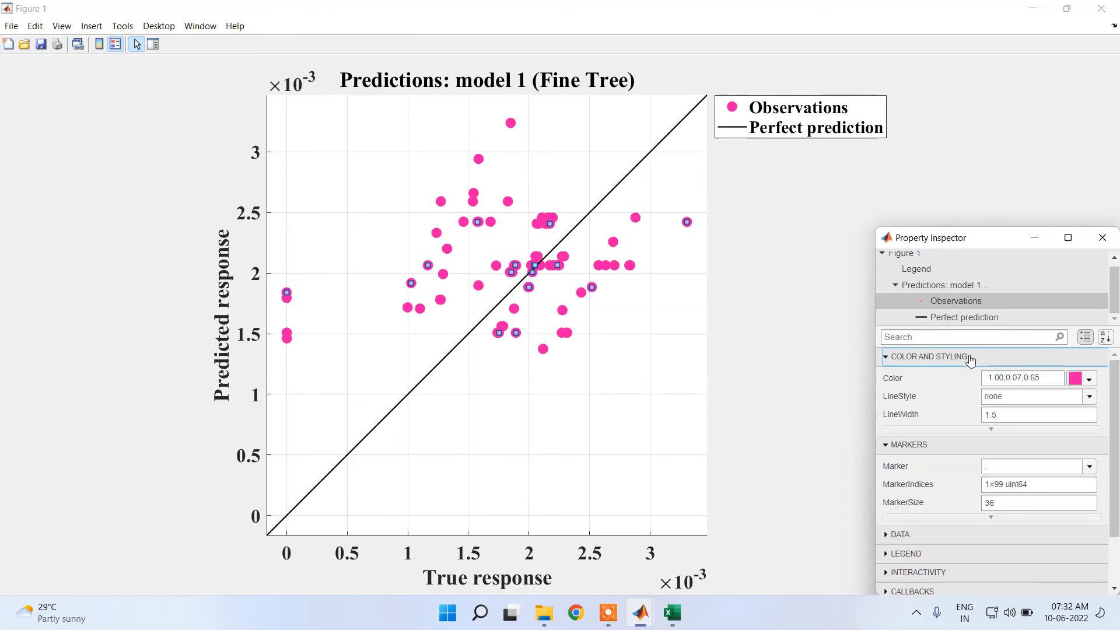
left_click(1089, 380)
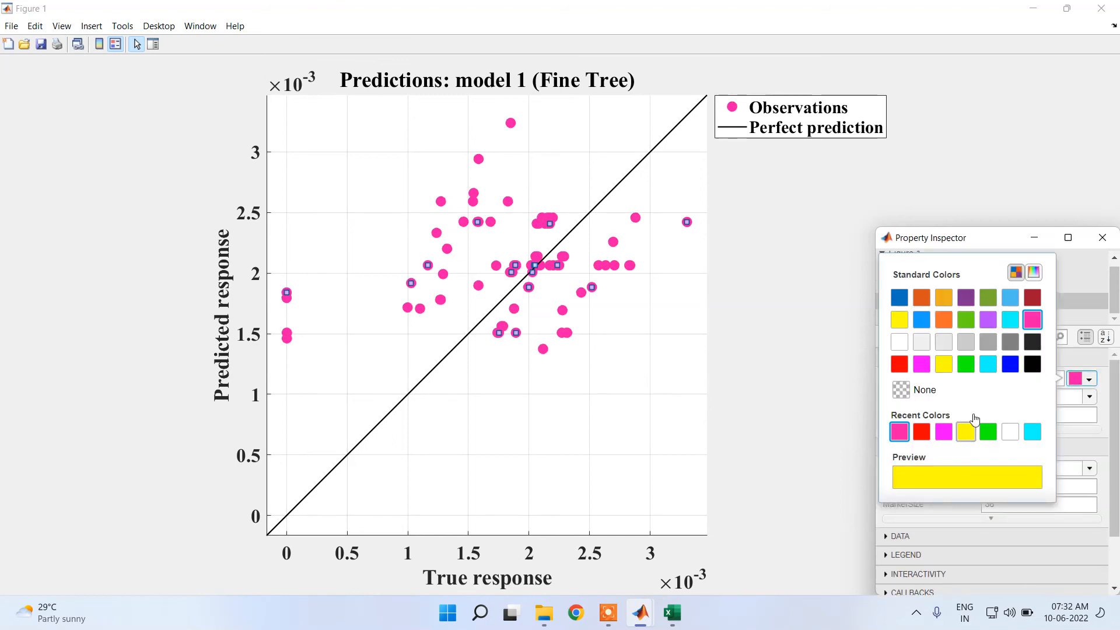
left_click(1106, 403)
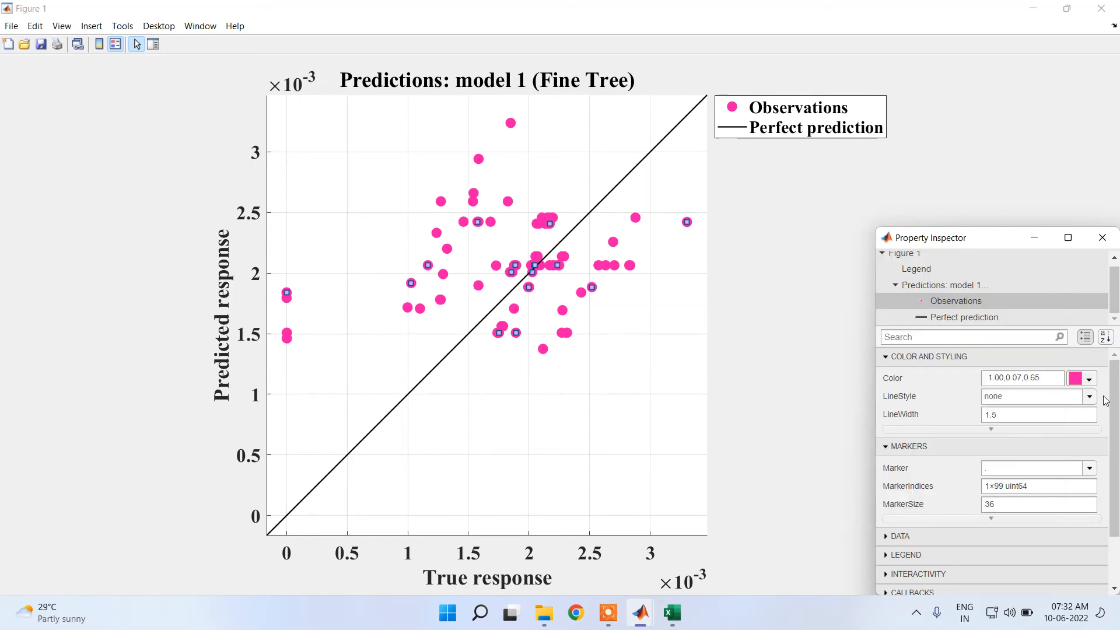
left_click(1089, 396)
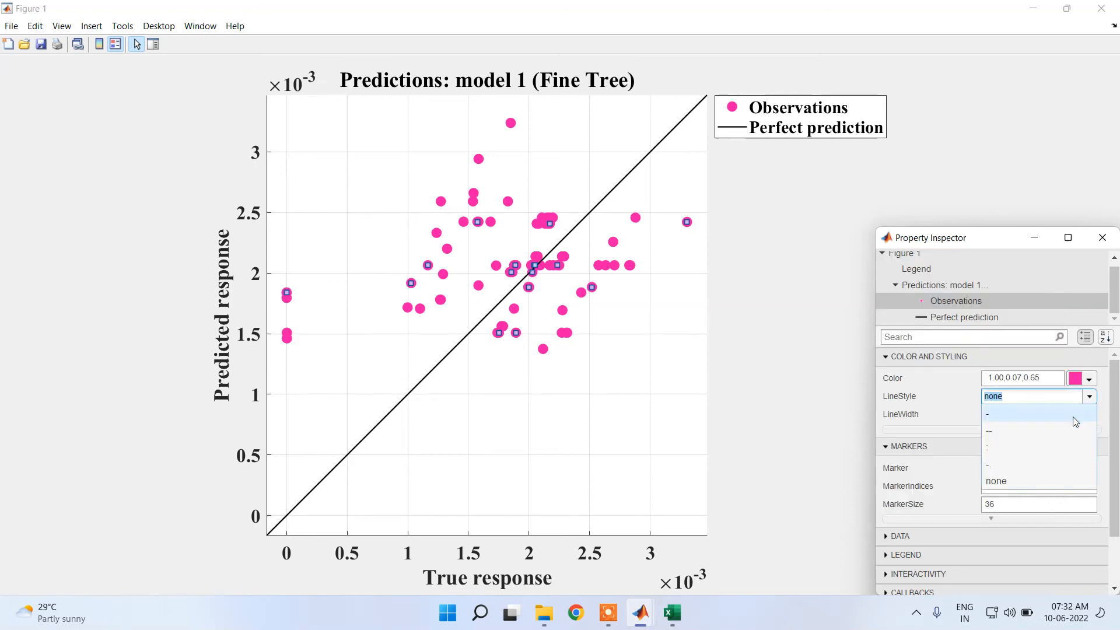
left_click(1076, 414)
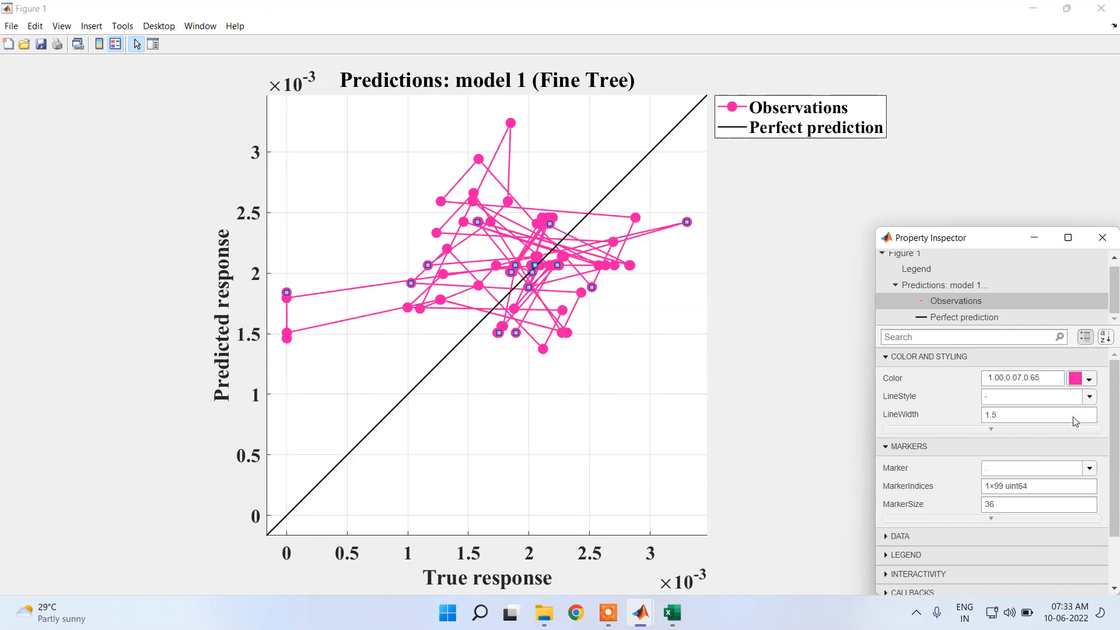
left_click(1088, 397)
left_click(1009, 481)
Examine the additional line and marker properties of Observations and the properties of Perfect prediction, the axes, the legend and the figure.
left_click(997, 432)
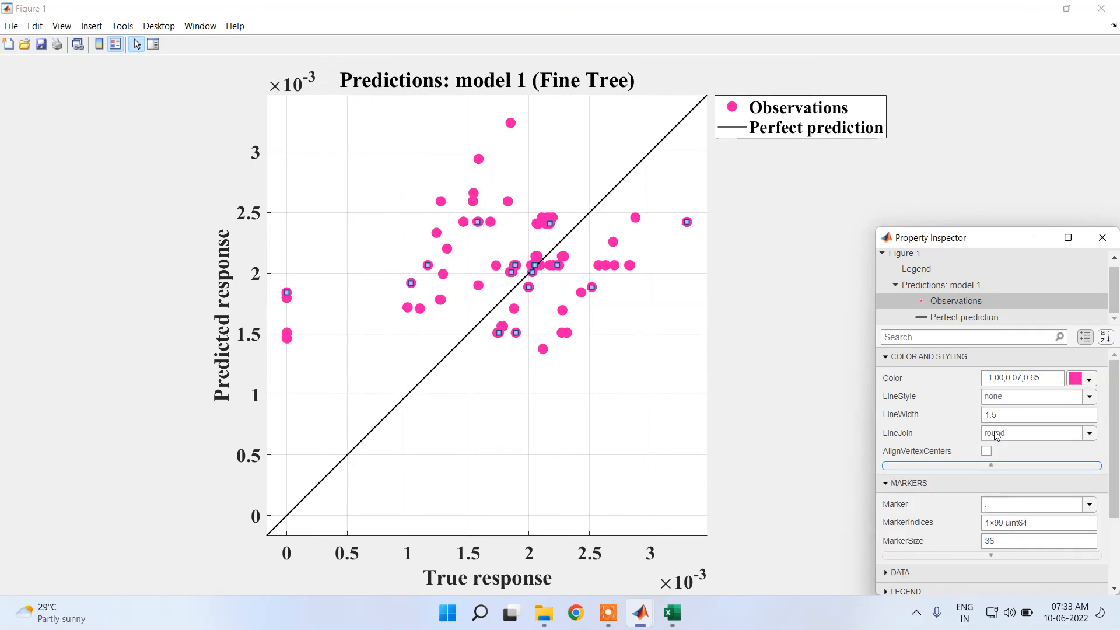
left_click(1089, 434)
left_click(1093, 437)
scroll(988, 458, "down", 3)
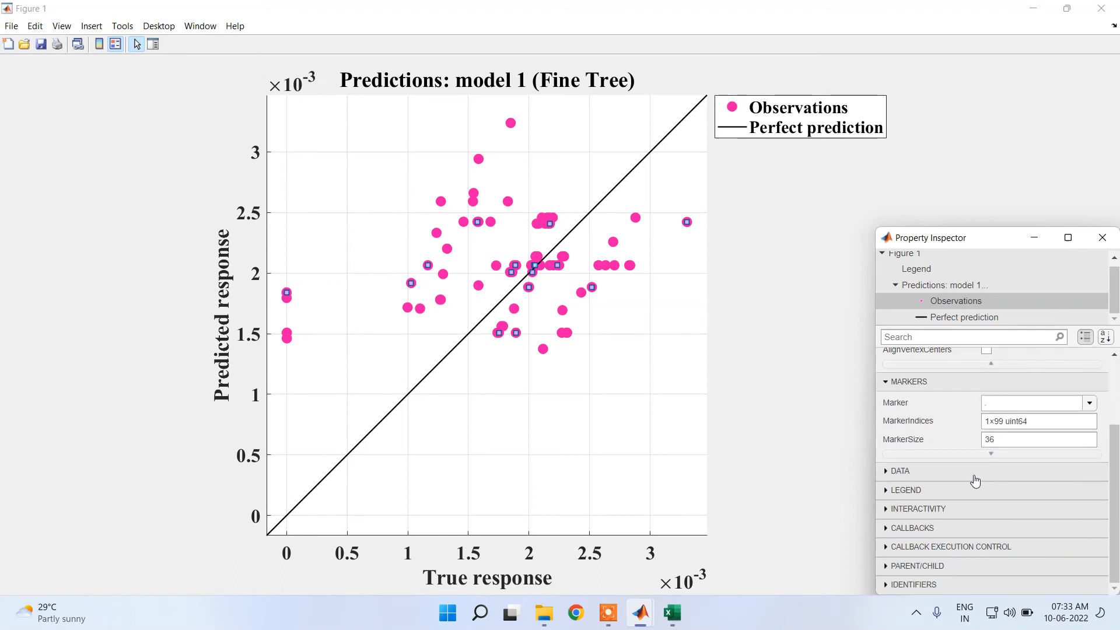
scroll(969, 479, "up", 3)
left_click(971, 319)
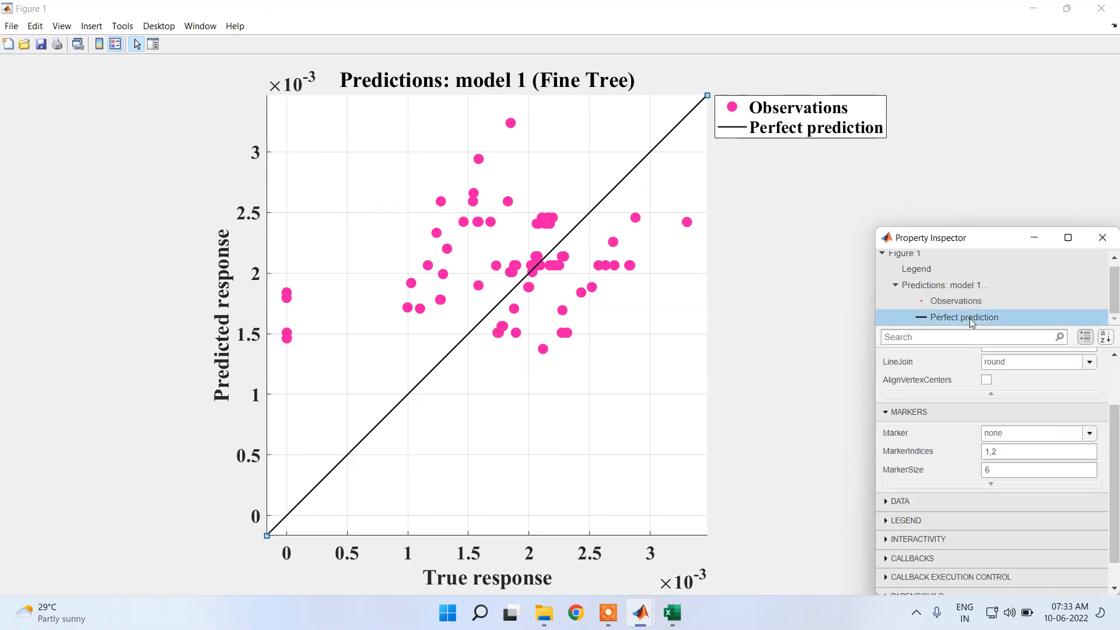
left_click(972, 301)
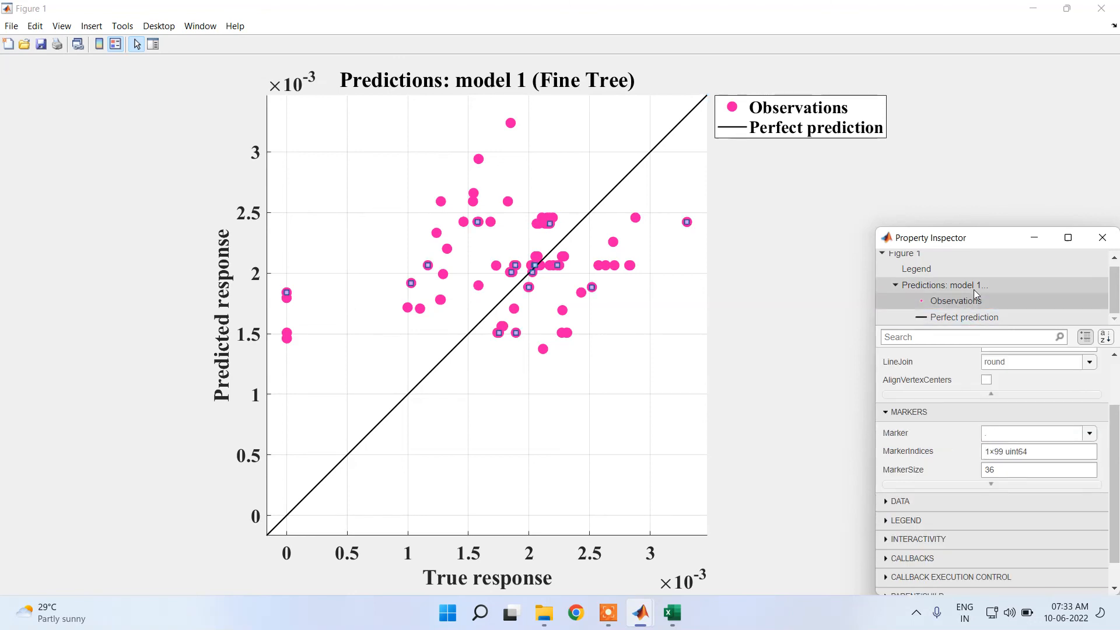
left_click(974, 288)
left_click(965, 266)
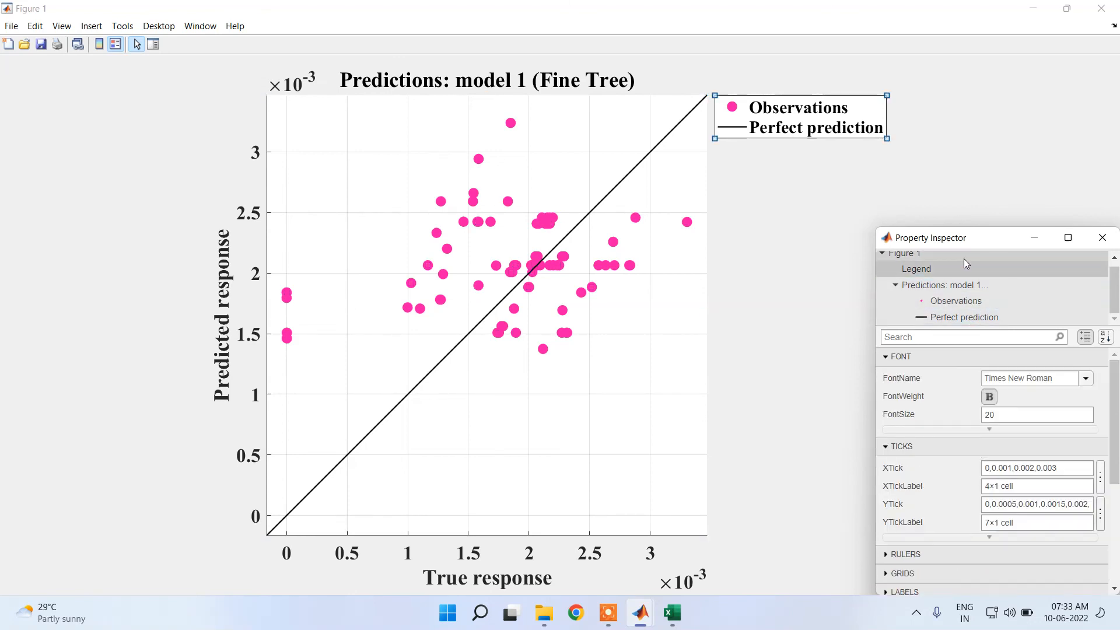
left_click(964, 258)
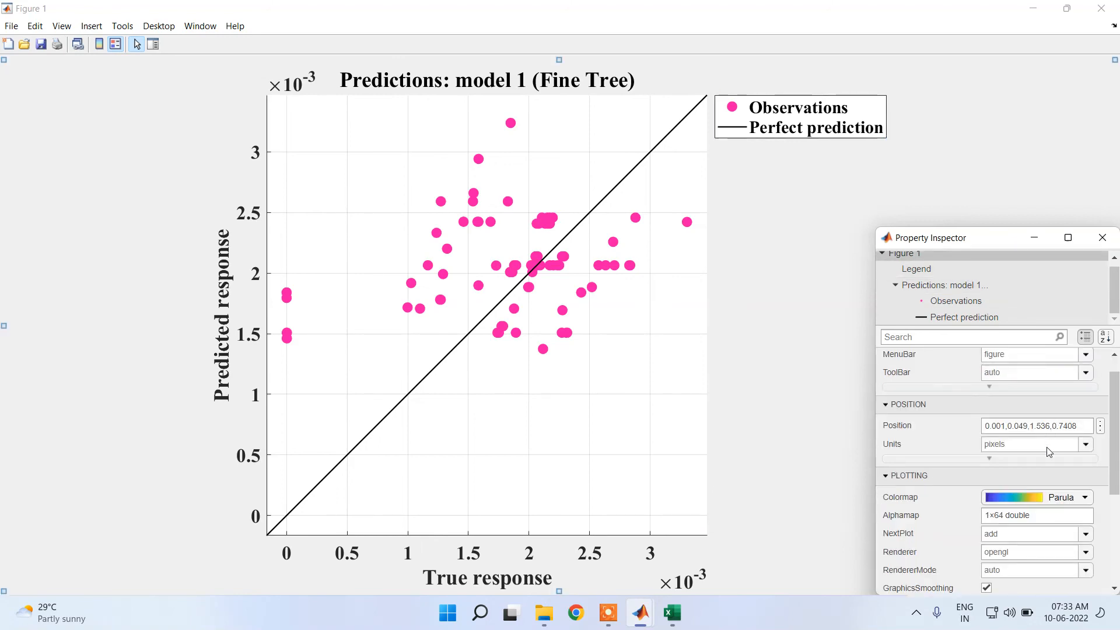
Examine the figure's plotting properties and the legend's layout and label properties, and close the Property Inspector.
scroll(1047, 447, "down", 3)
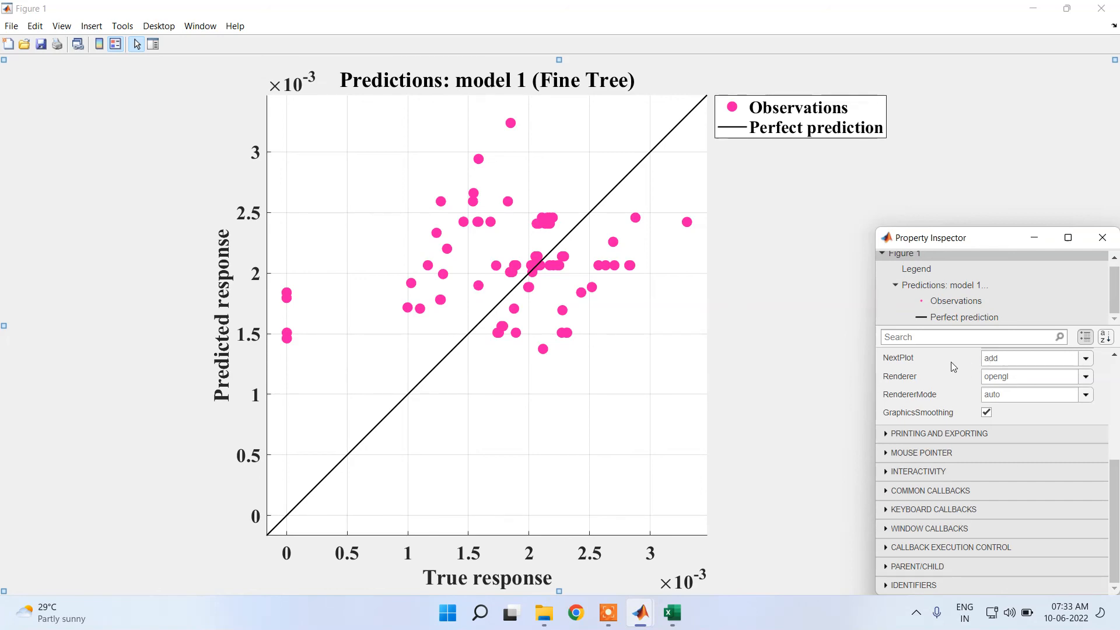
scroll(954, 423, "up", 3)
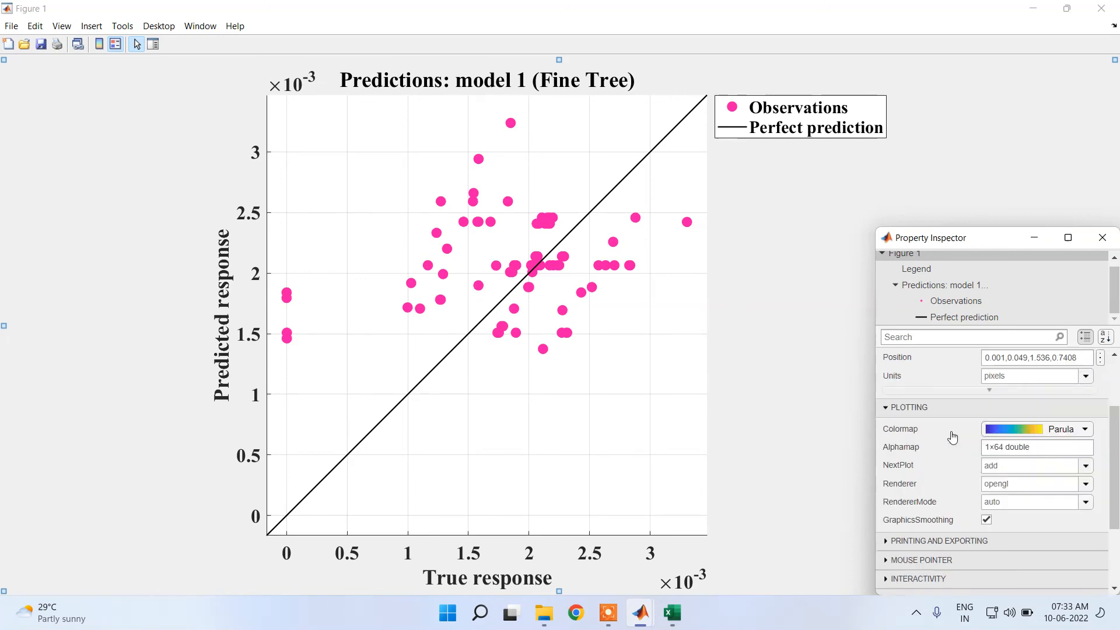
left_click(943, 270)
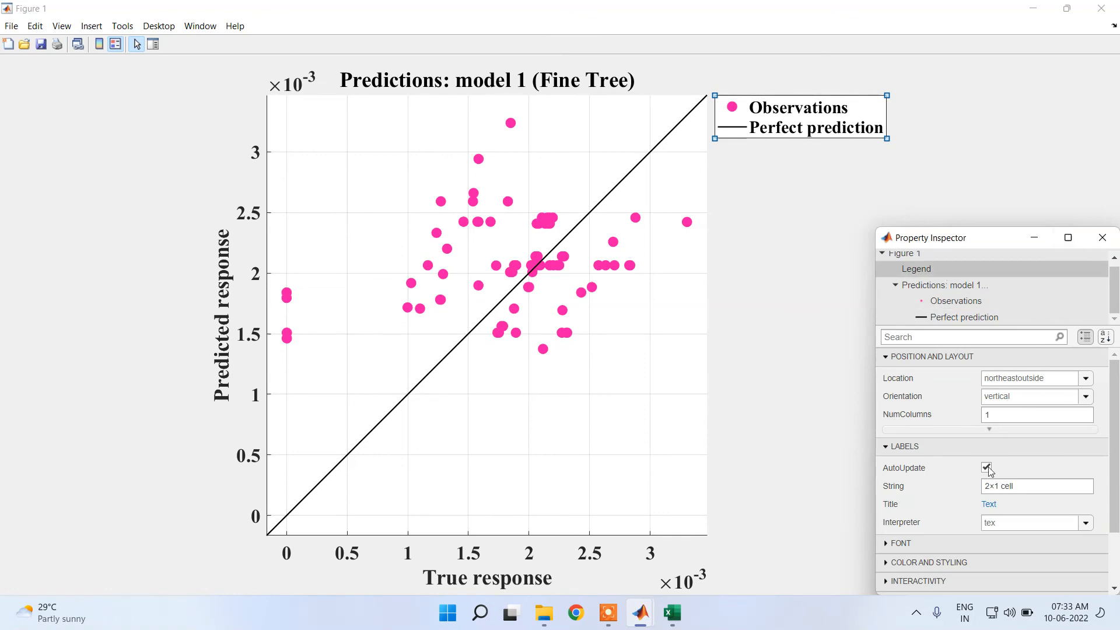
scroll(968, 508, "down", 2)
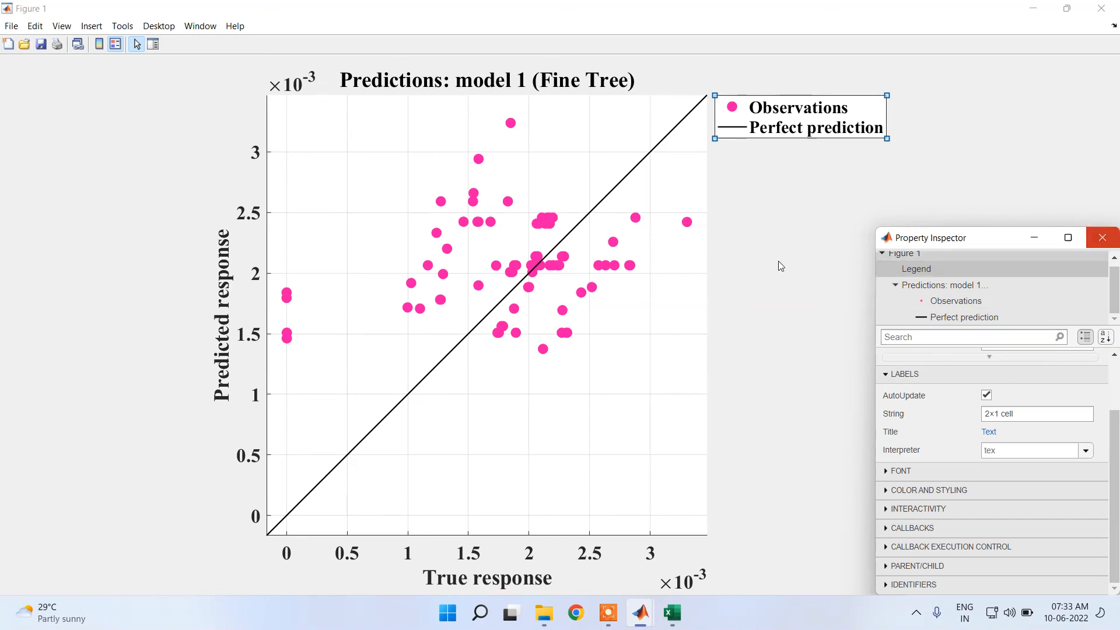
left_click(1103, 238)
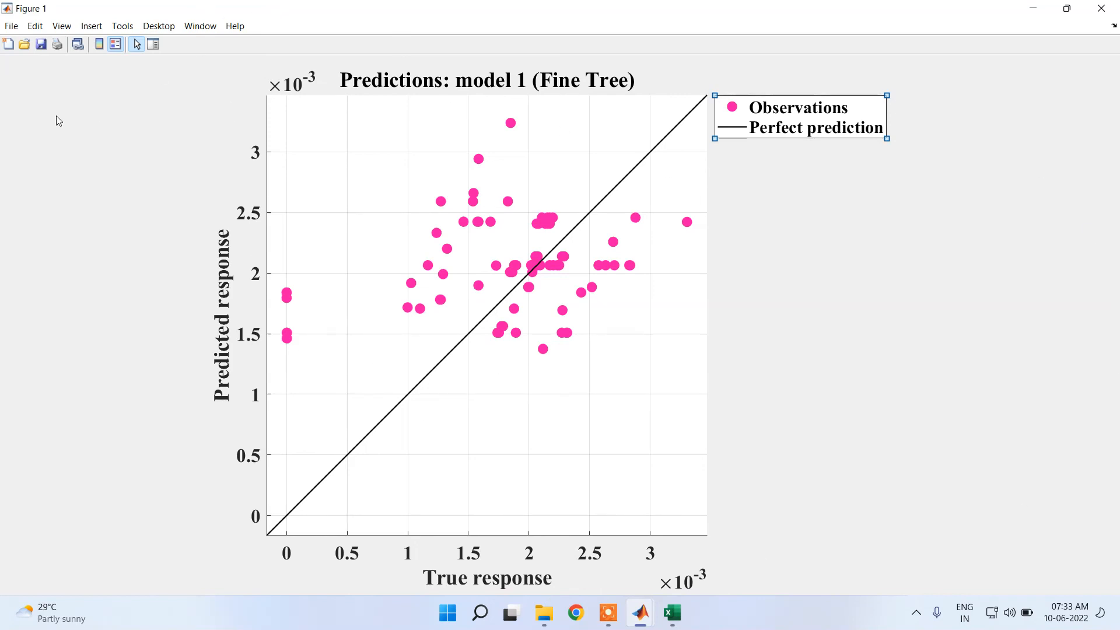
Save the formatted figure as graph1.jpg in the MATLAB demo folder, using the JPEG image format.
left_click(12, 27)
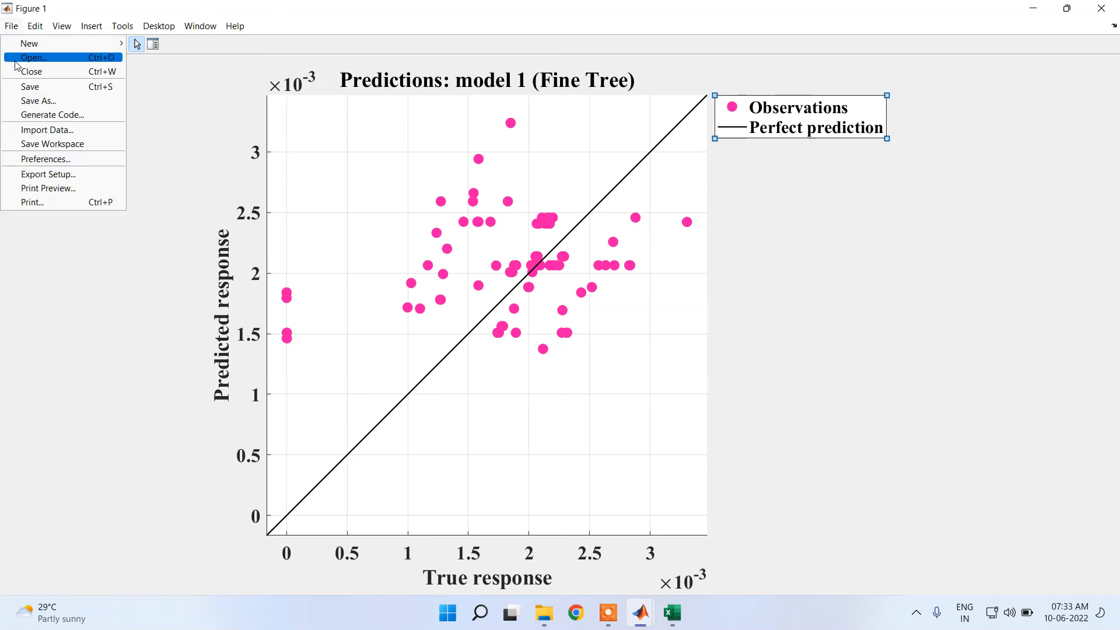
left_click(65, 98)
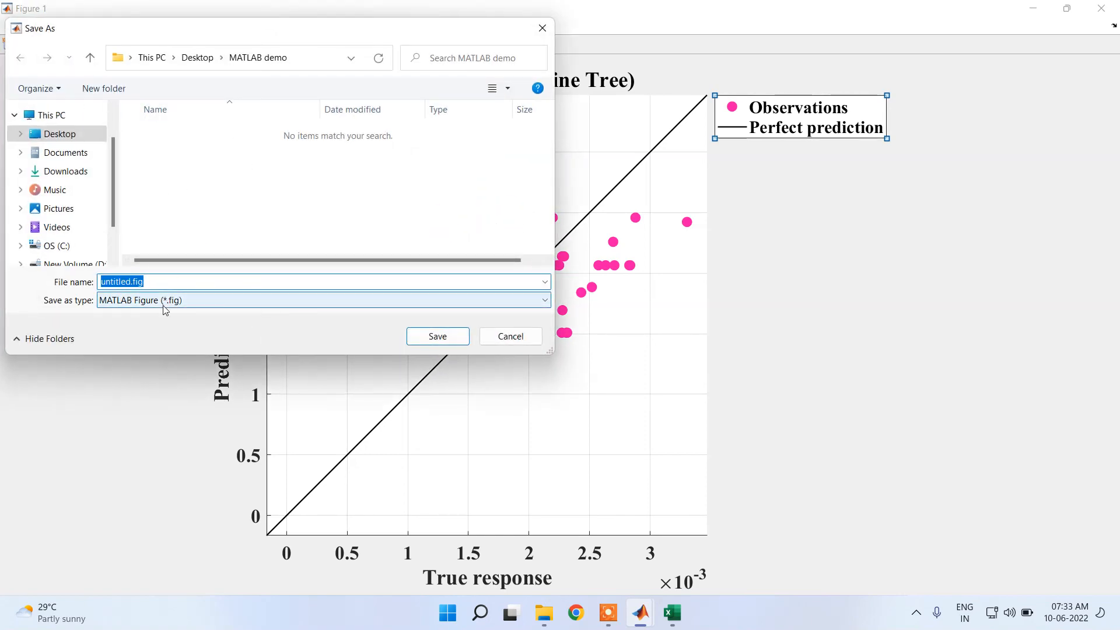
type("graph1")
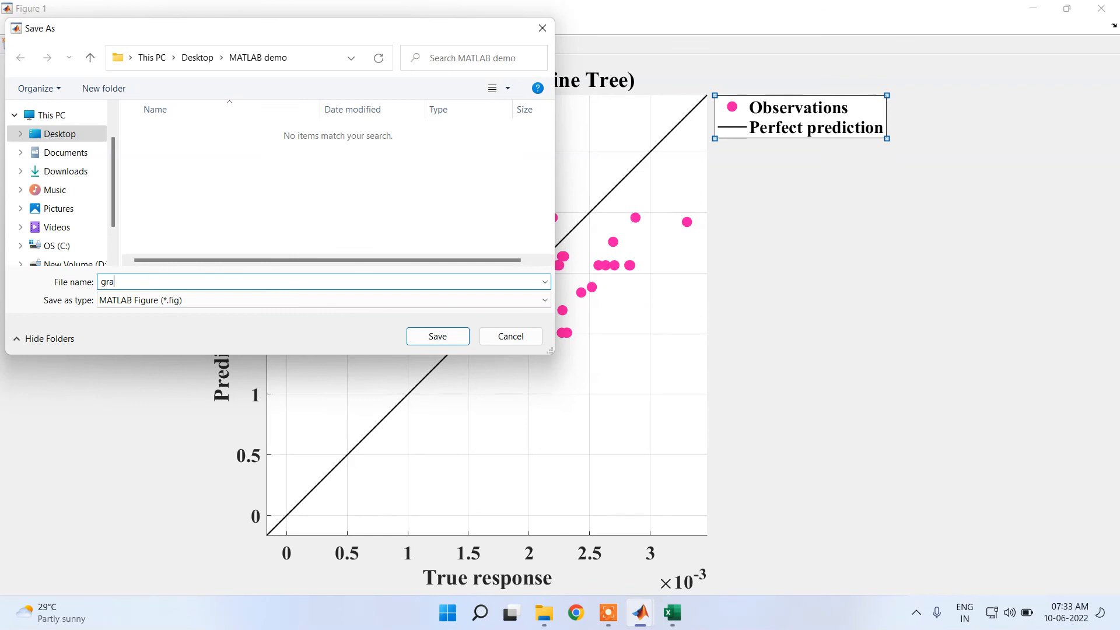
left_click(219, 297)
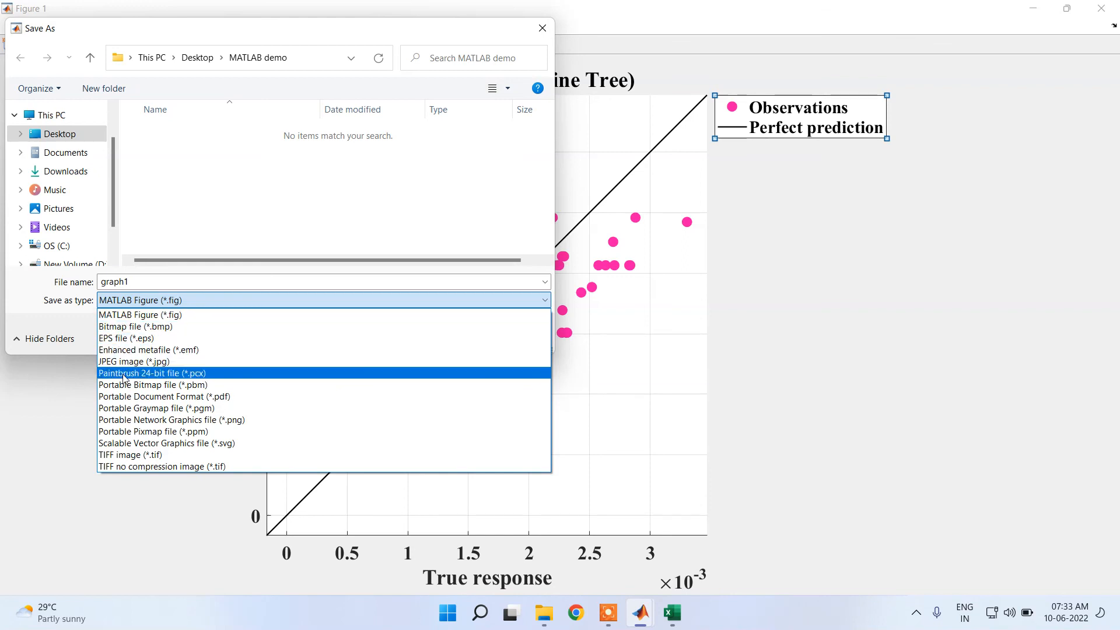
left_click(160, 362)
left_click(161, 300)
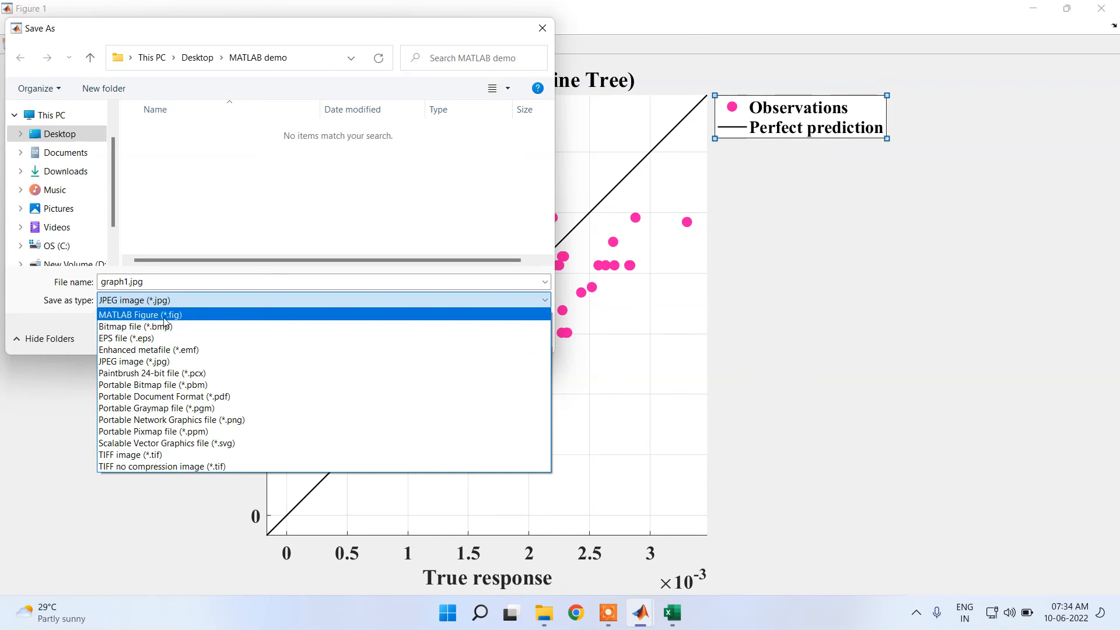
left_click(937, 44)
left_click_drag(436, 31, 569, 528)
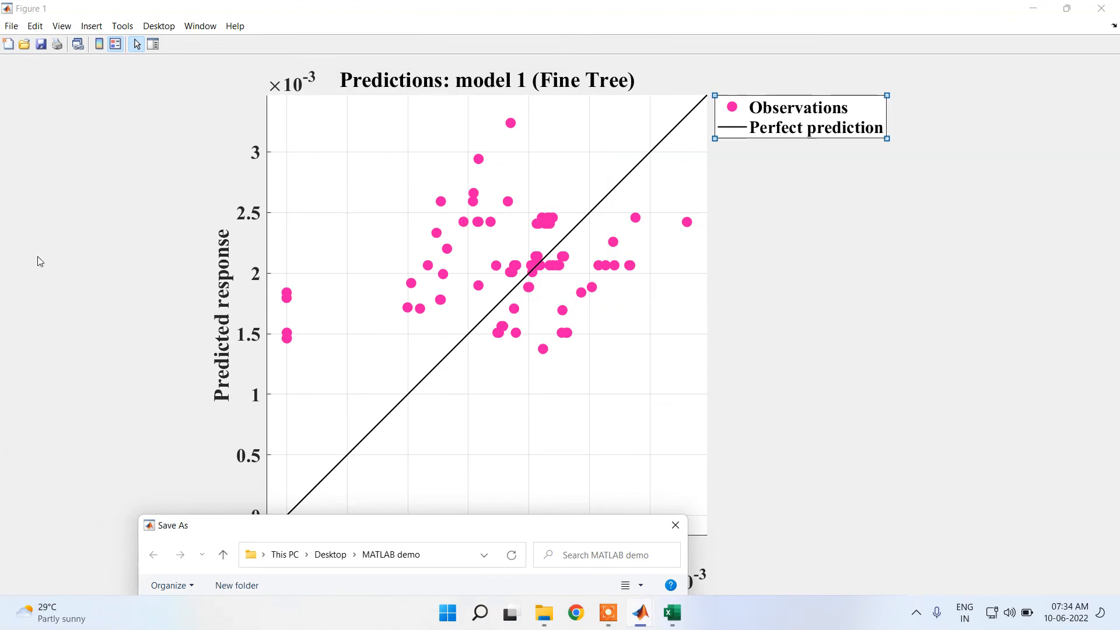
left_click_drag(324, 521, 280, 112)
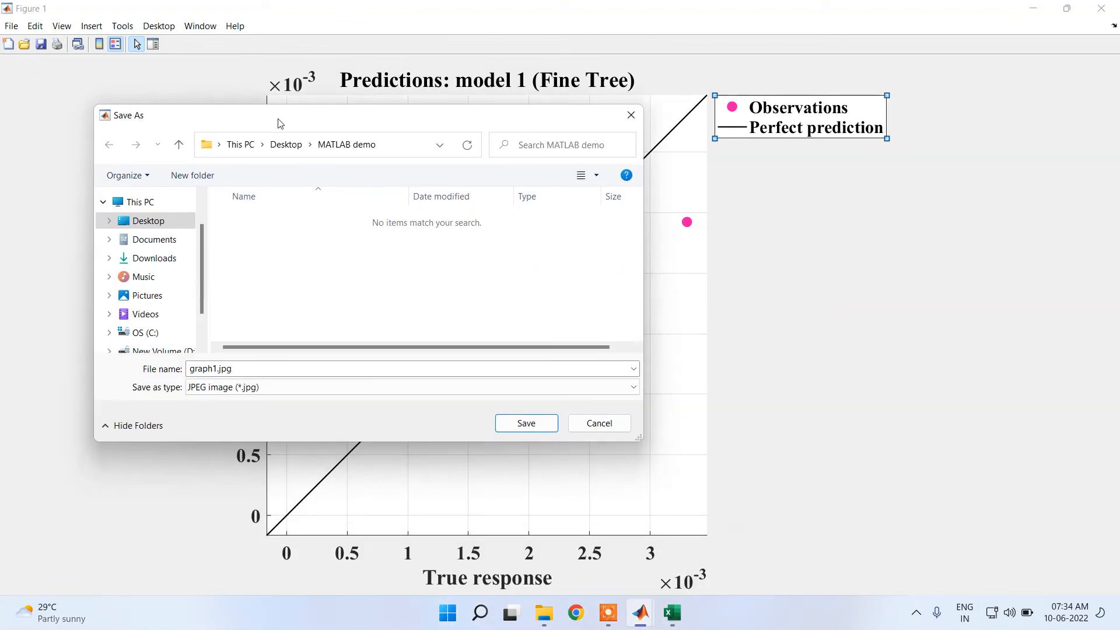
left_click(214, 394)
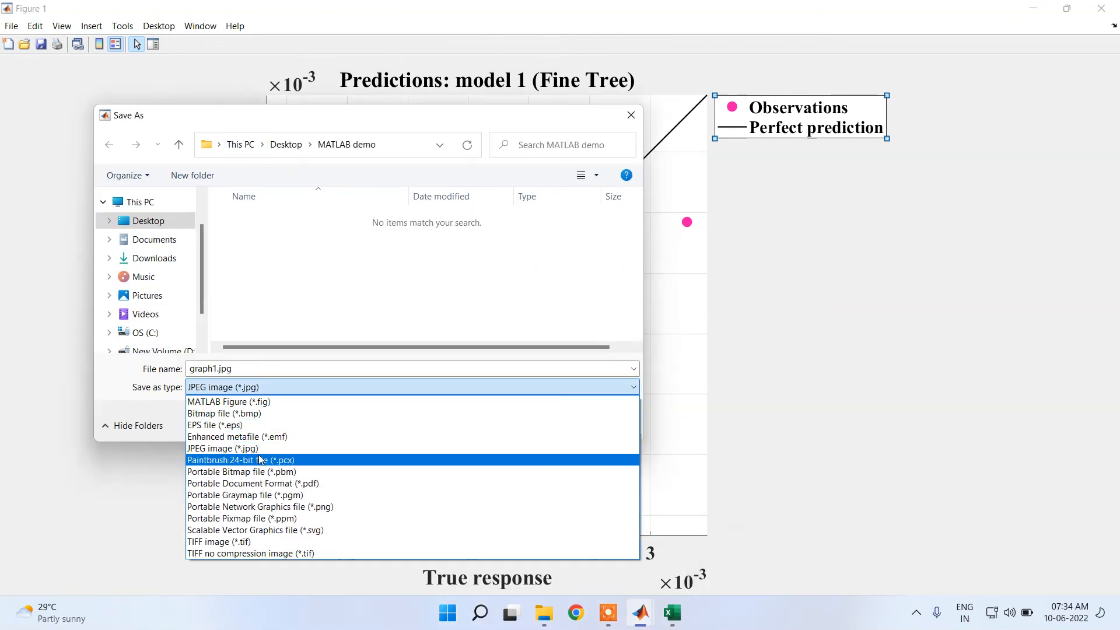
left_click(522, 446)
left_click(534, 429)
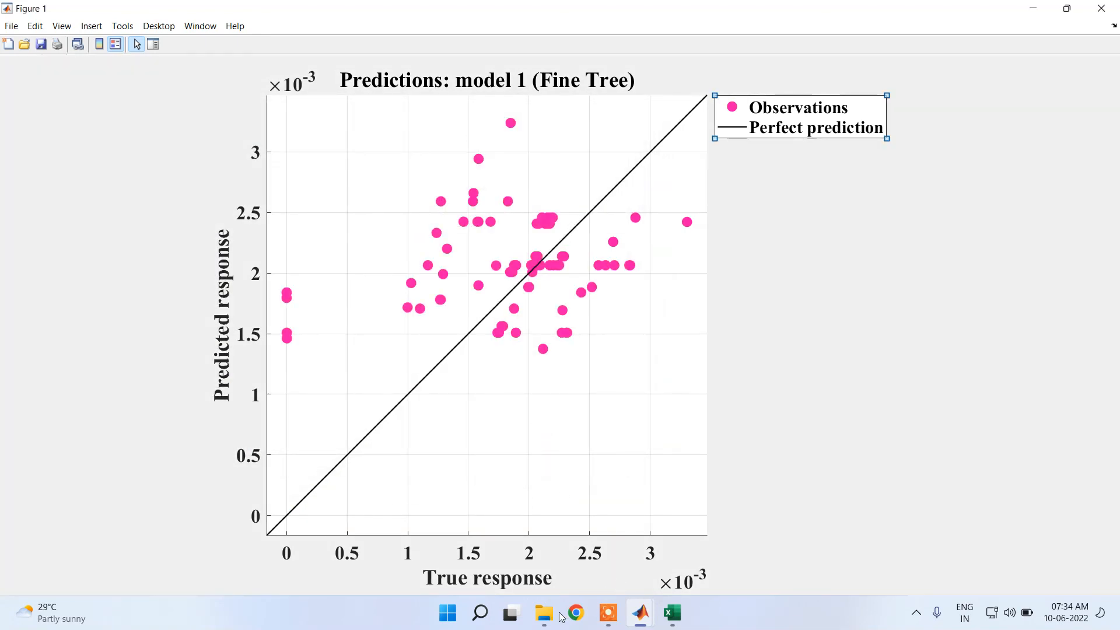
Open graph1.jpg from the MATLAB demo folder to check the saved plot, and close the image and Figure 1.
mouse_move(548, 615)
left_click(613, 534)
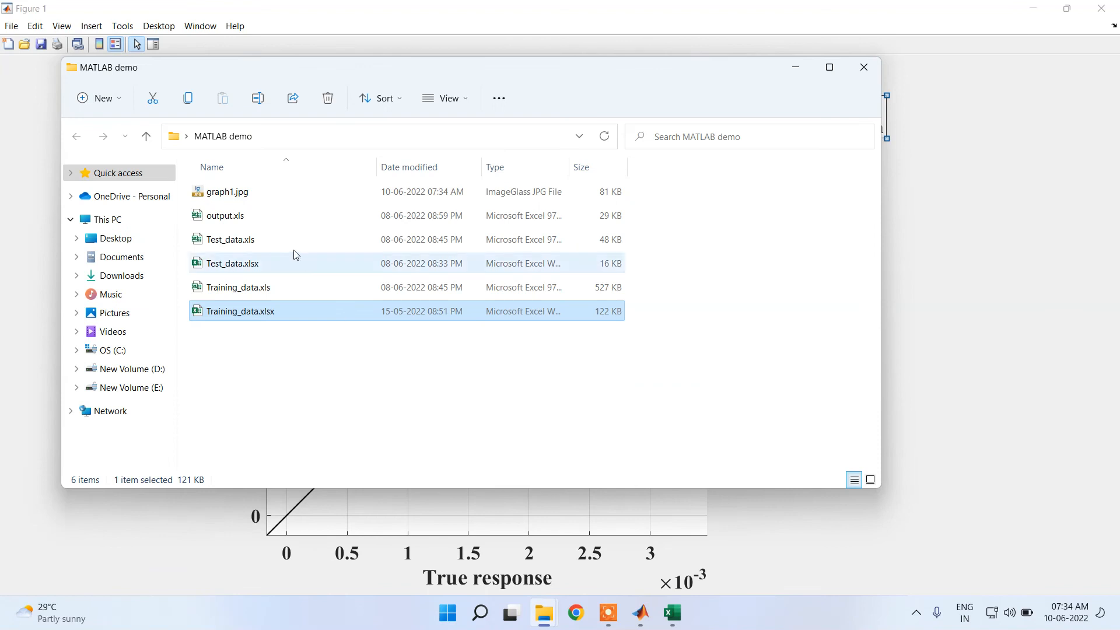
left_click(271, 196)
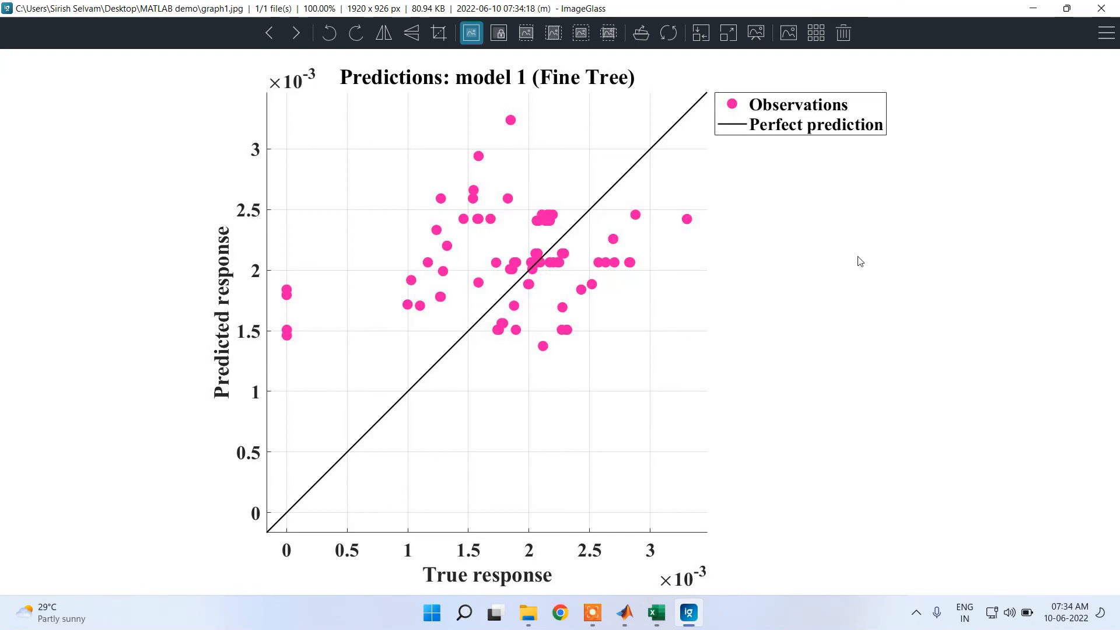
left_click(1101, 9)
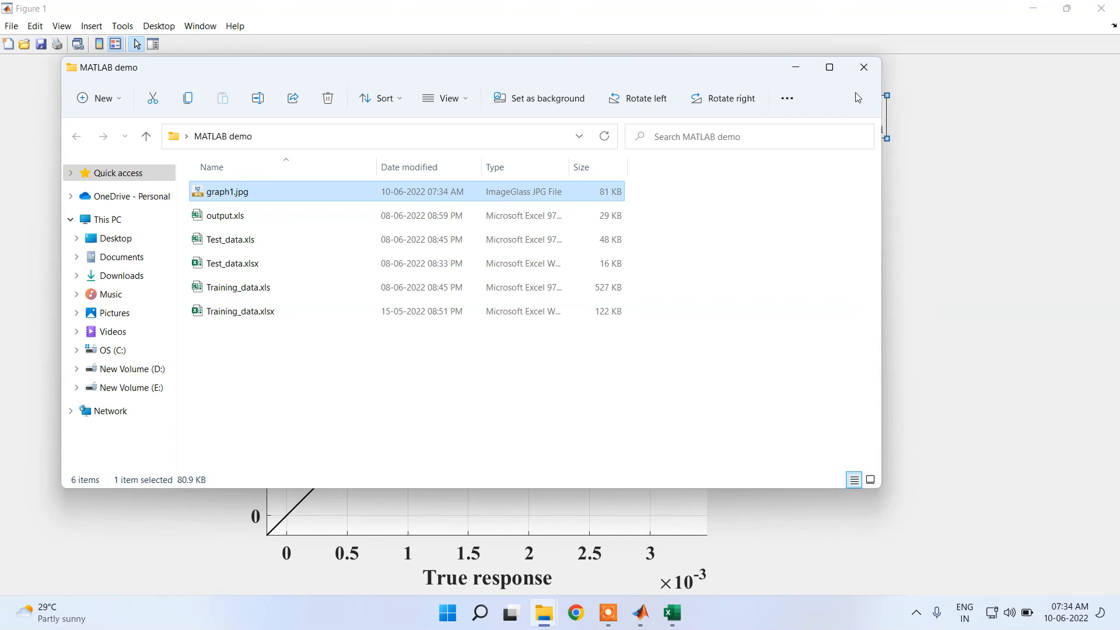
left_click(876, 77)
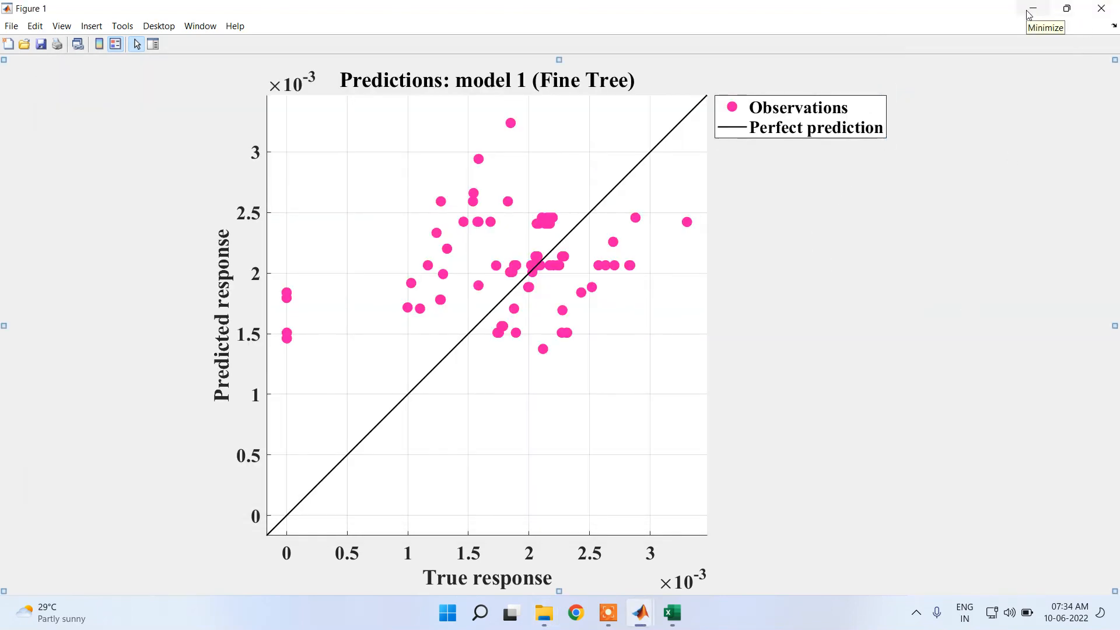
left_click(1105, 8)
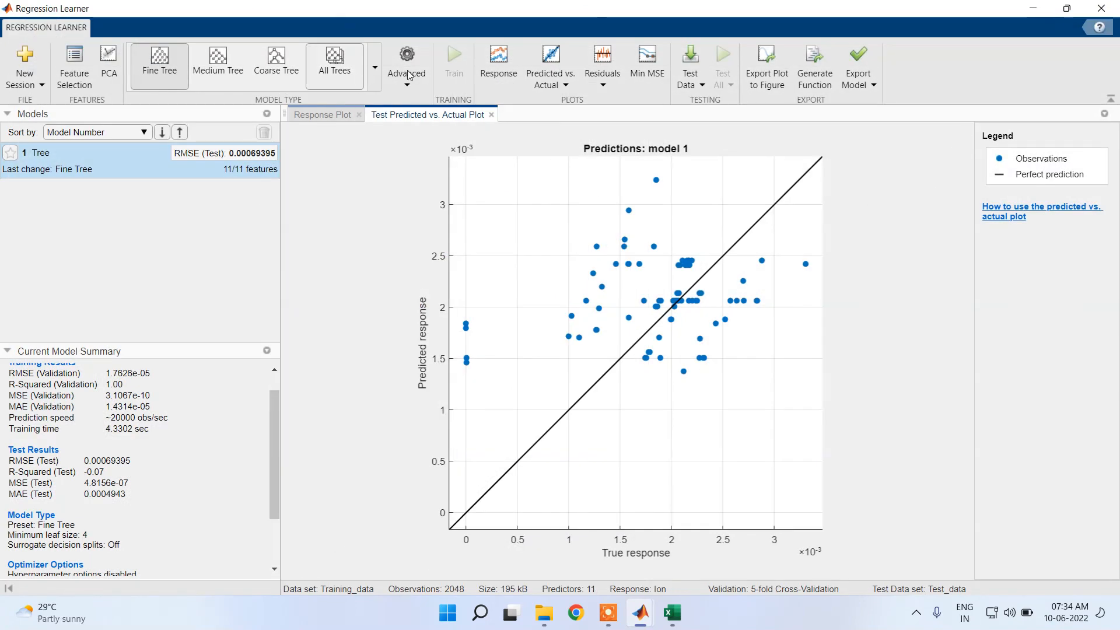
mouse_move(619, 619)
left_click(617, 579)
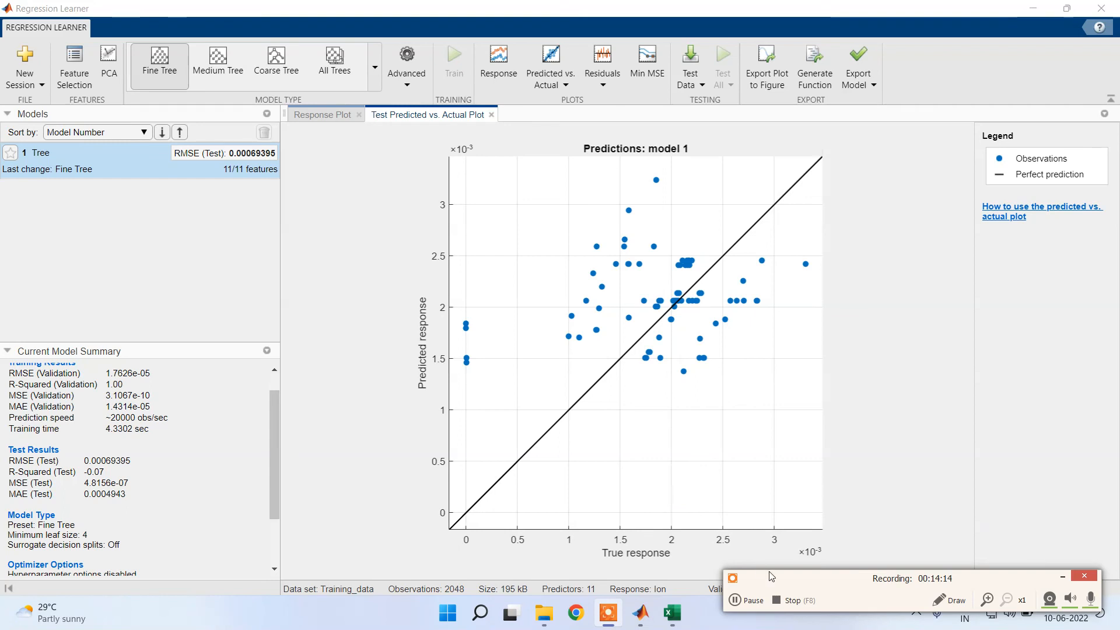